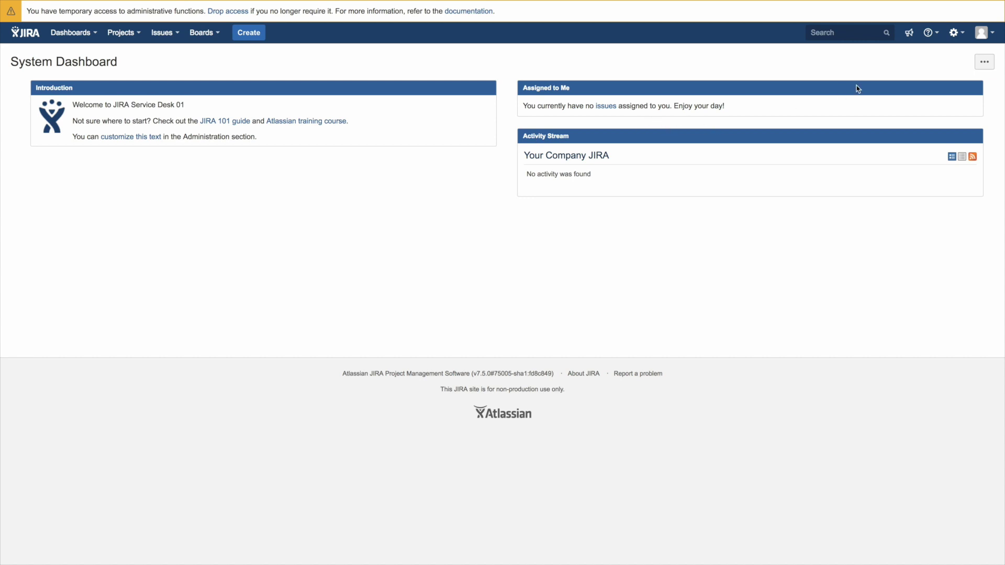
Open the JIRA Administration menu from the gear icon on the System Dashboard
click(963, 35)
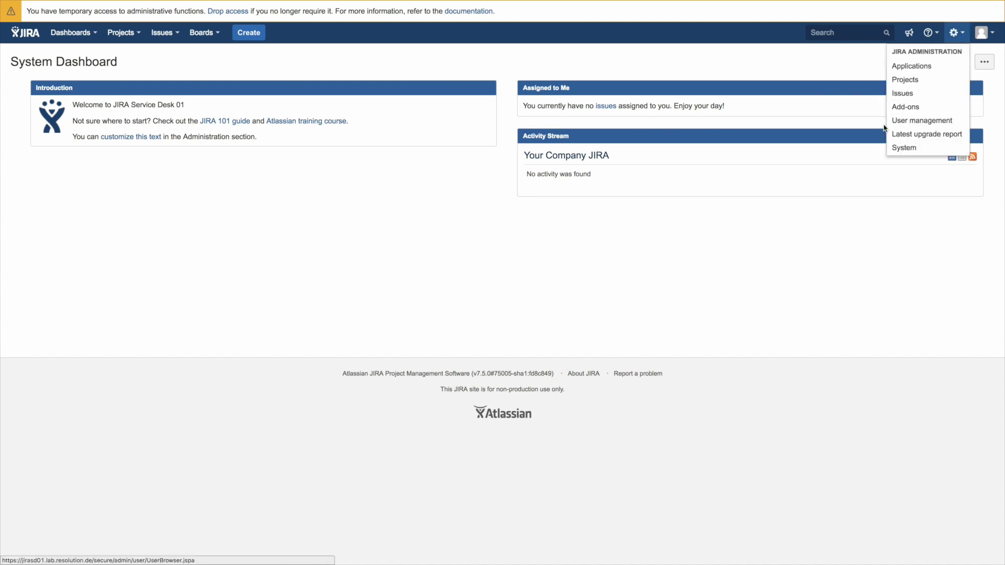
In SAML SingleSignOn, add a new Okta identity provider described as 'Resolution Okta'
click(897, 109)
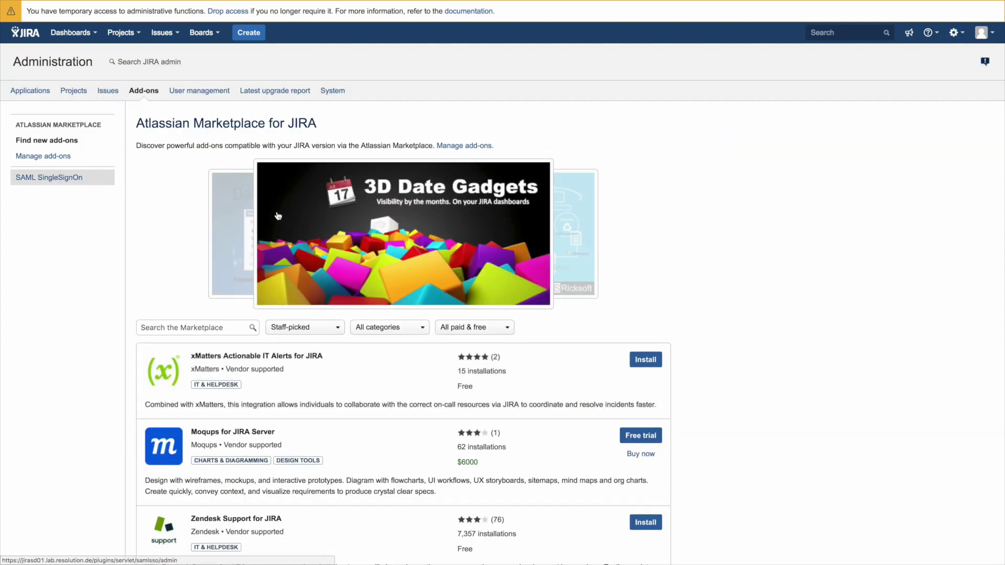
click(56, 177)
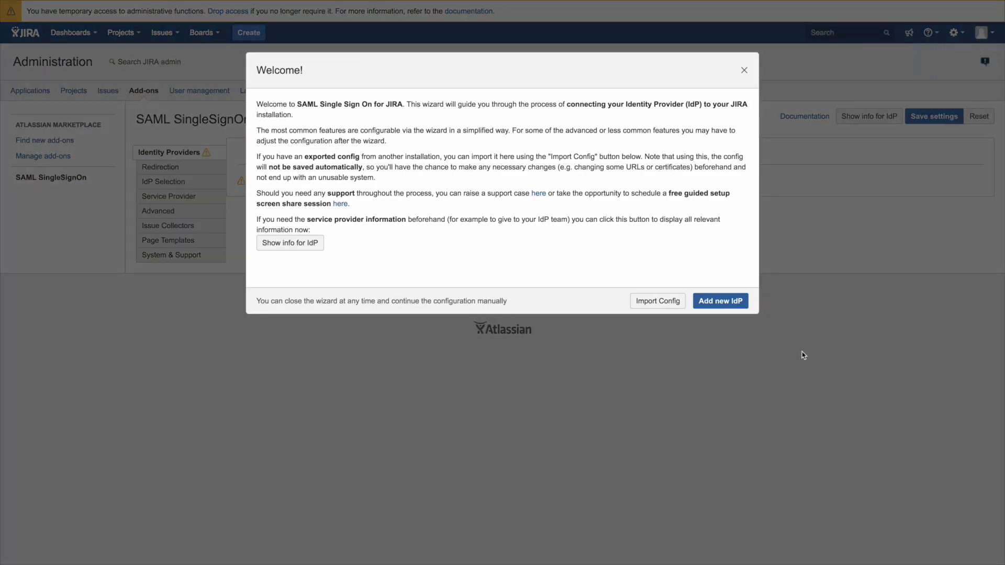
click(720, 301)
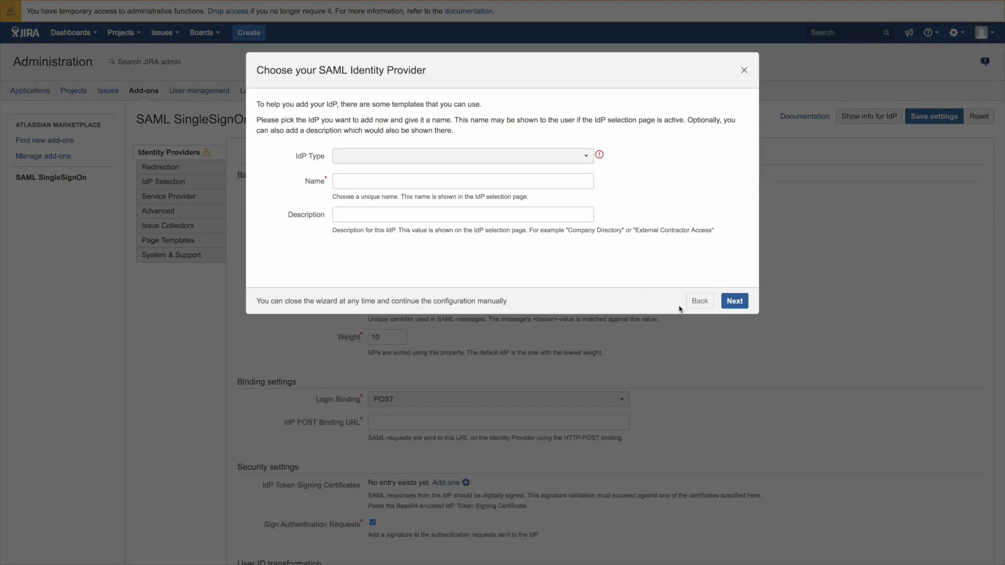
click(352, 156)
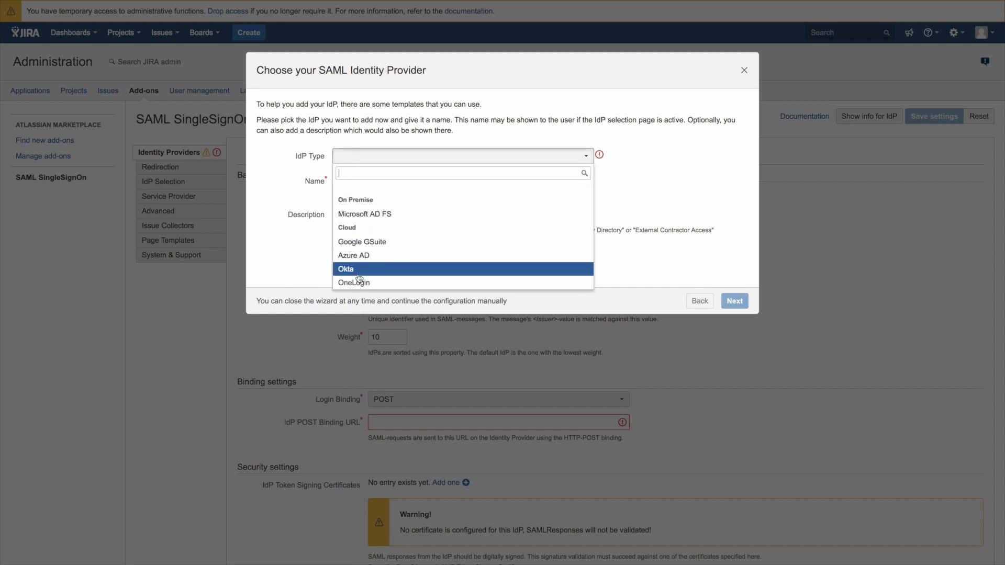
click(355, 269)
click(340, 221)
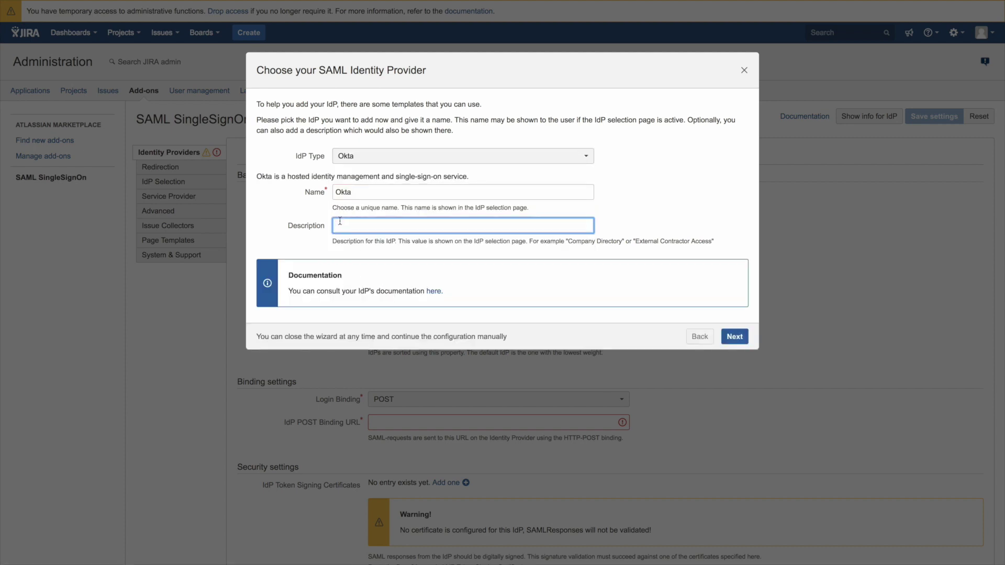
text(Resol)
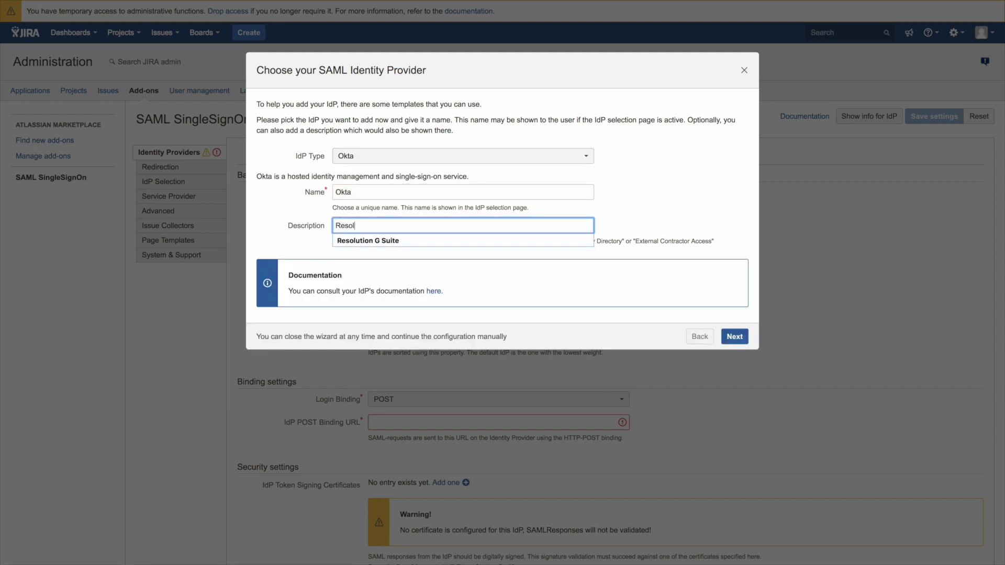
text(ution Okta)
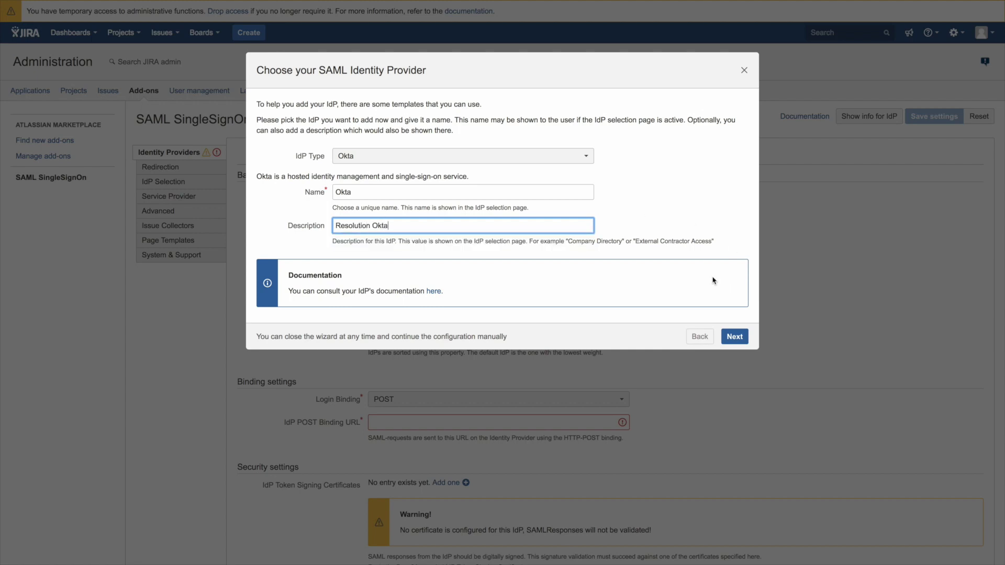
Advance the wizard and copy the Audience URI (SP Entity ID) value
click(734, 337)
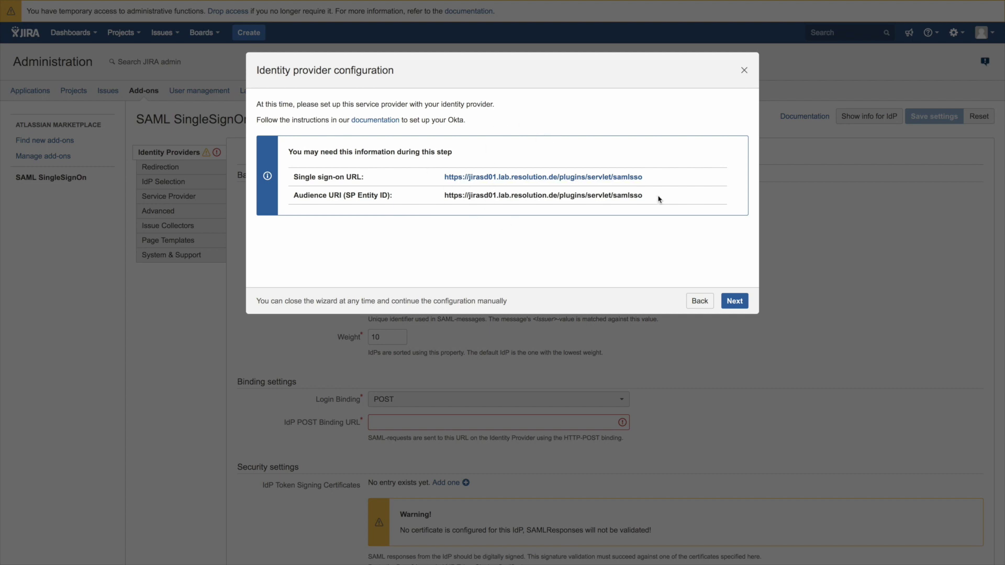
drag(661, 197, 417, 198)
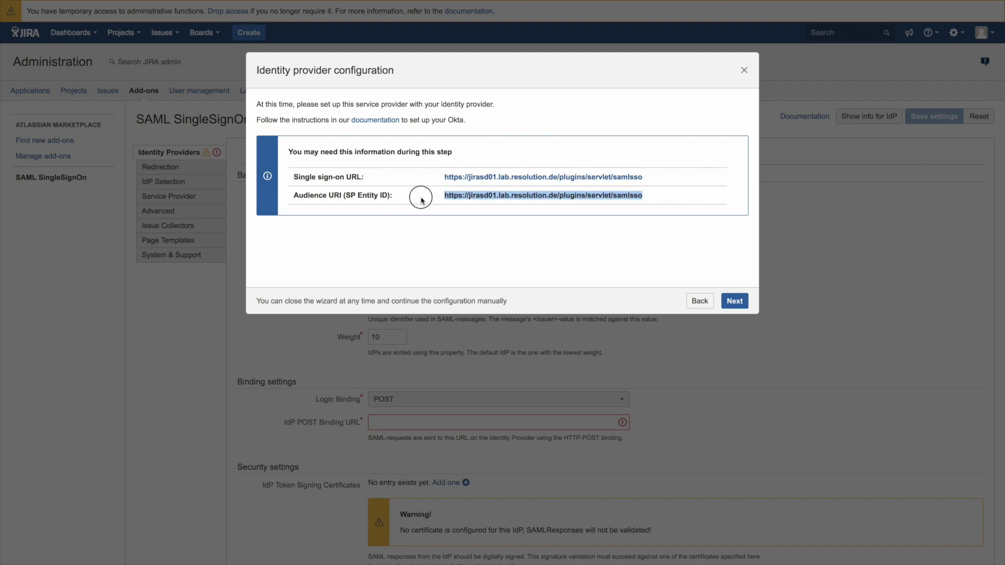
right_click(467, 195)
click(486, 213)
click(425, 245)
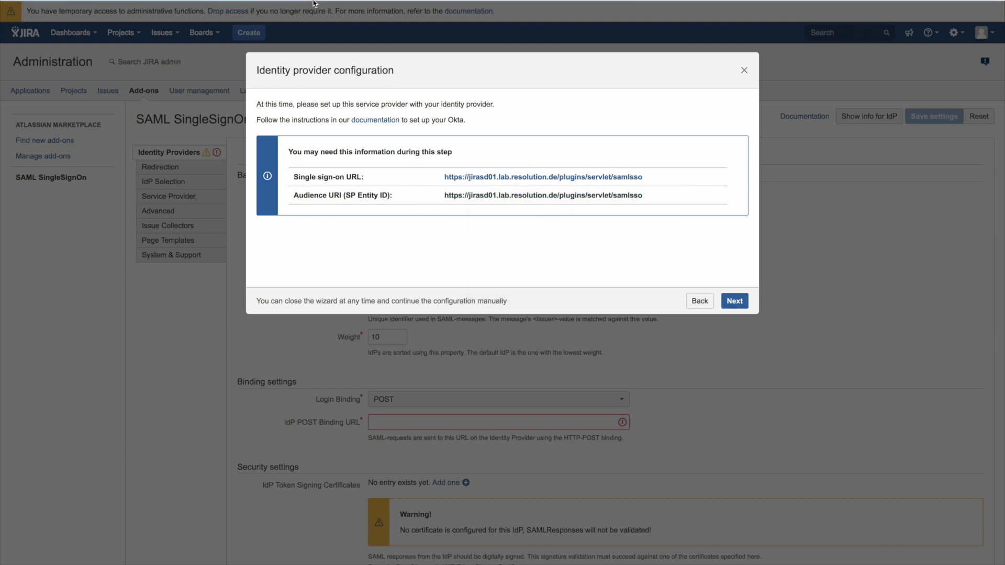
click(196, 23)
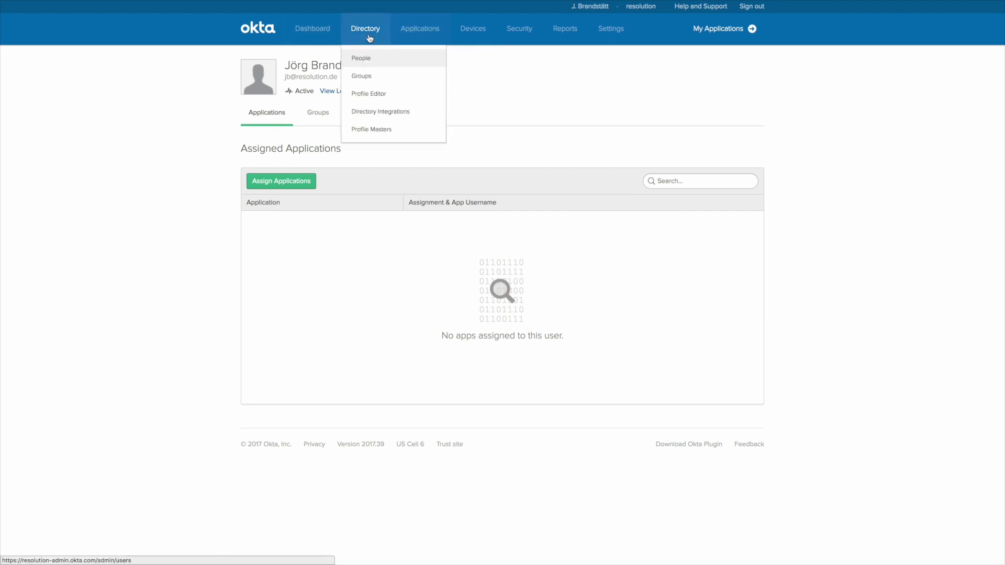
Create a Web, SAML 2.0 custom app integration in Okta named 'JIRA SD 01'
mouse_move(419, 33)
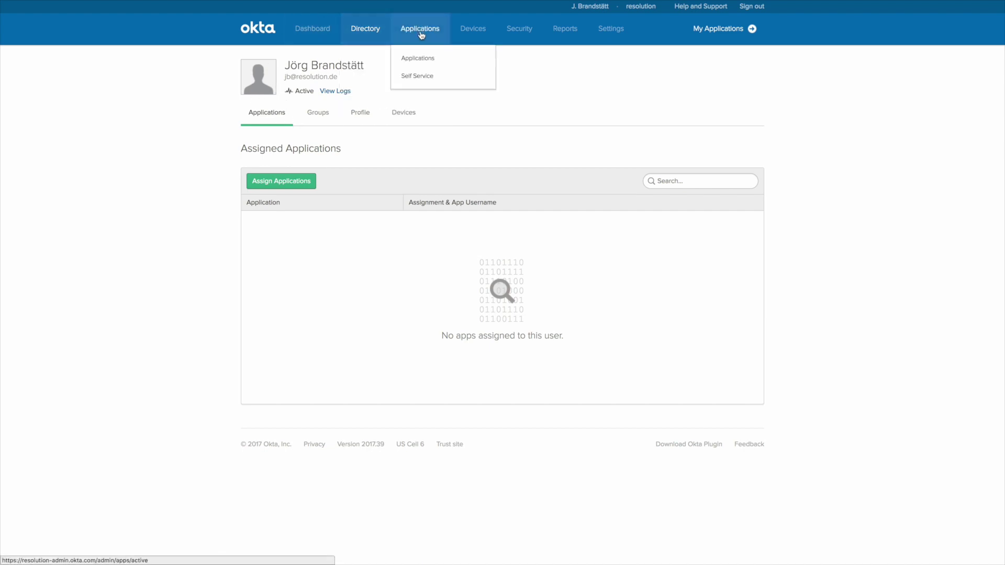
click(424, 63)
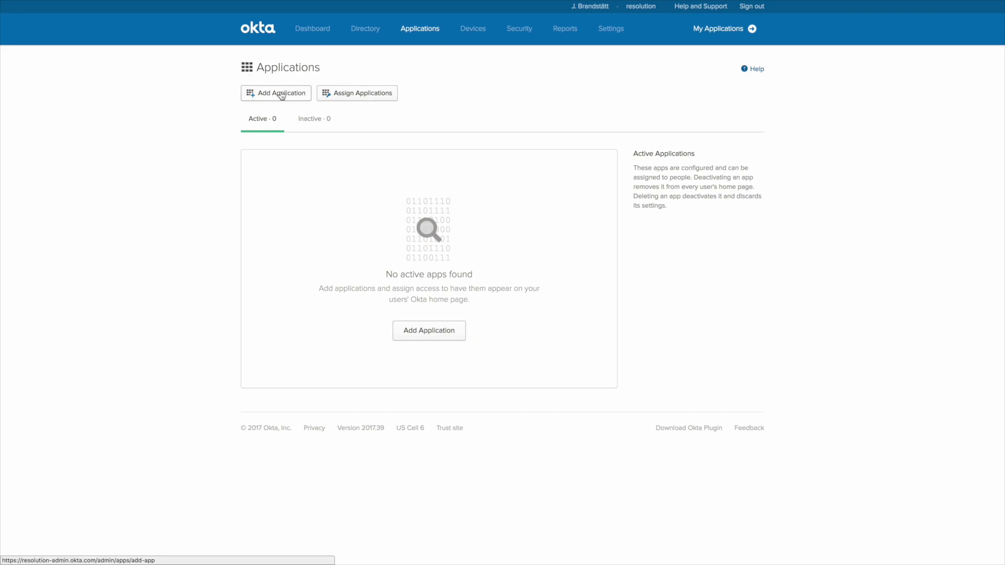
click(281, 94)
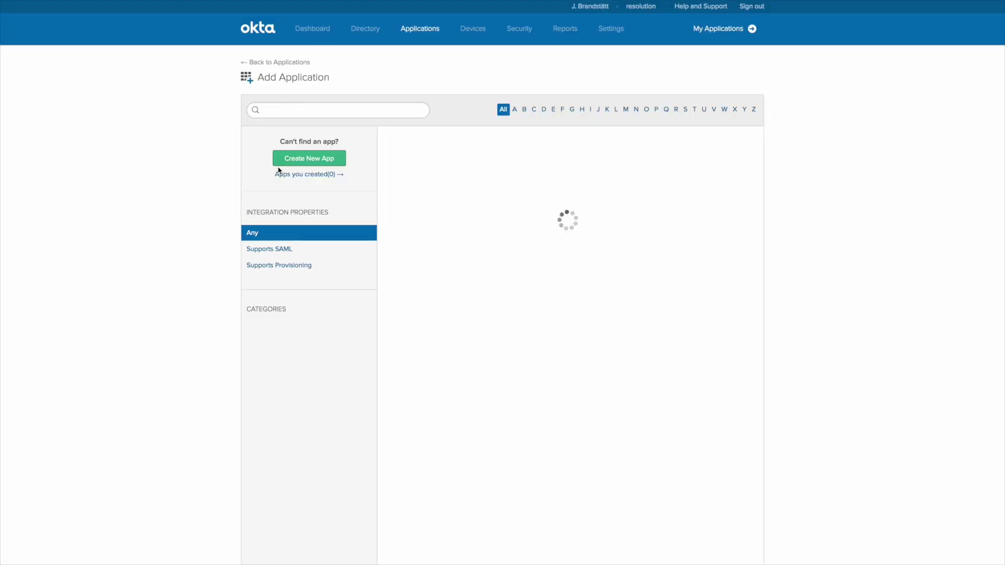
click(308, 163)
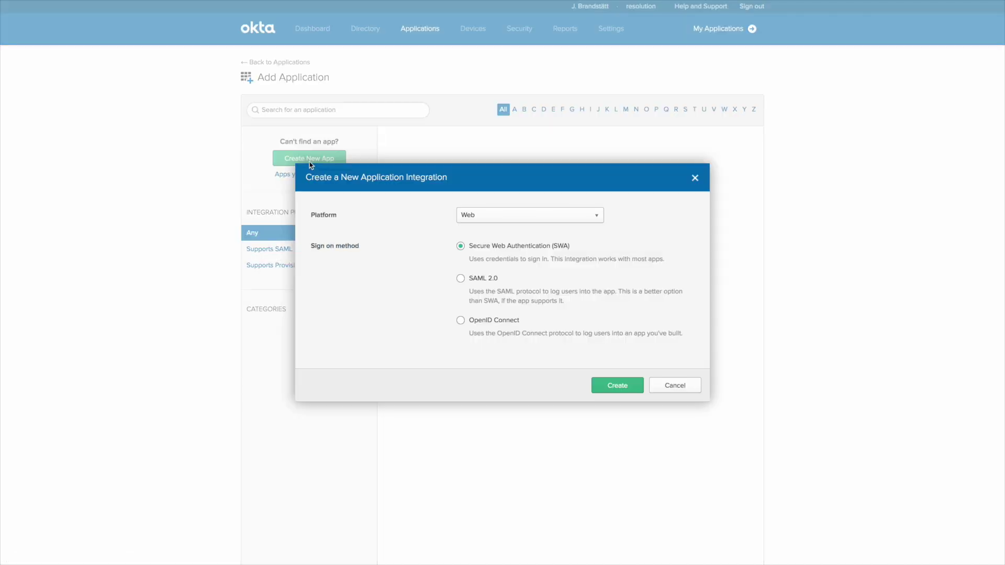
click(482, 216)
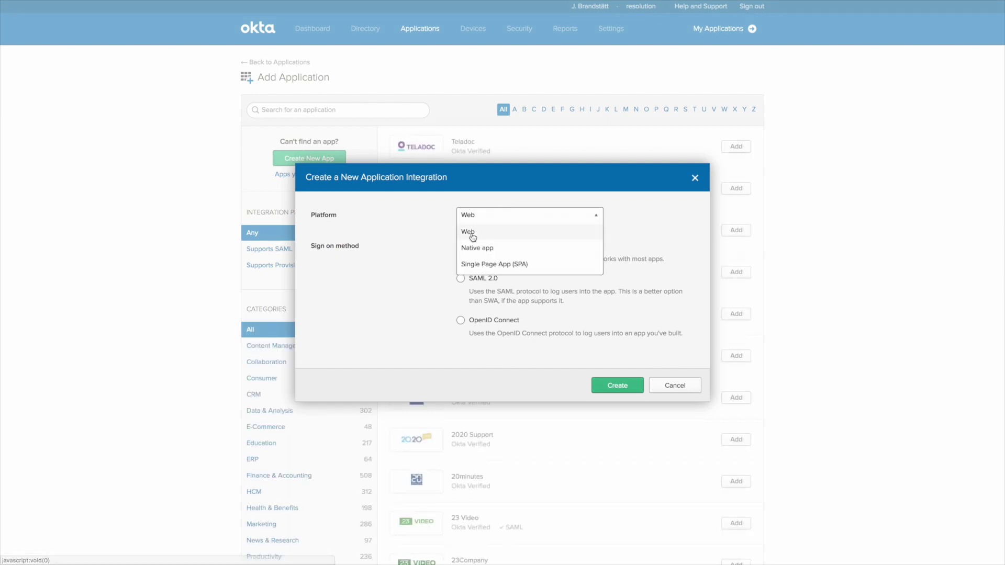
click(469, 232)
click(460, 278)
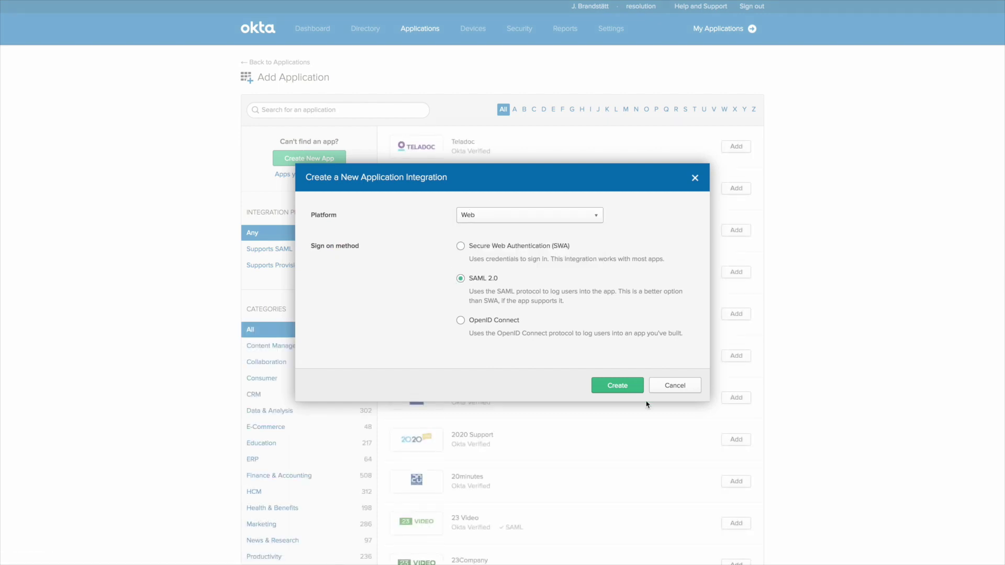
click(613, 387)
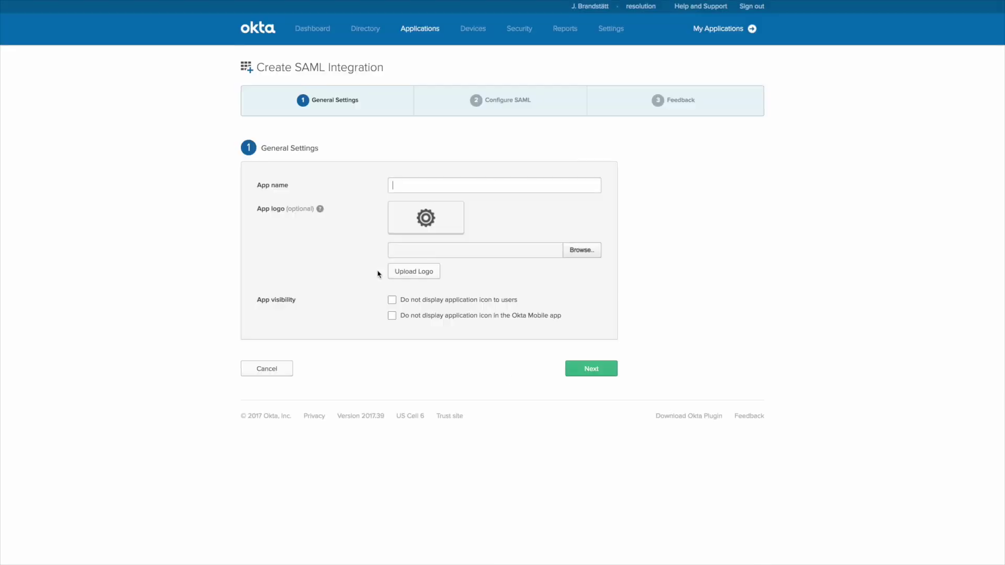
text(JIR)
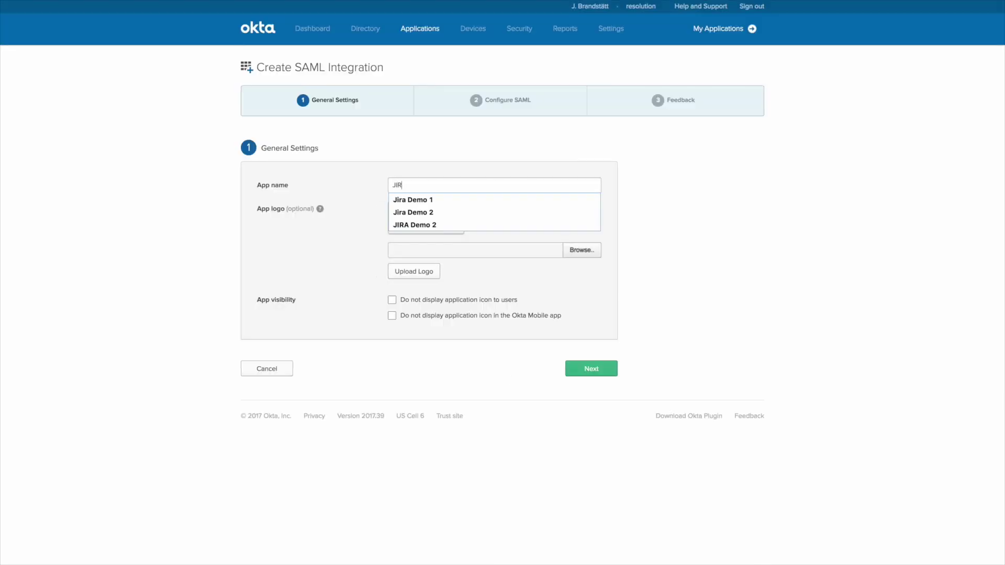
text(A SD 01)
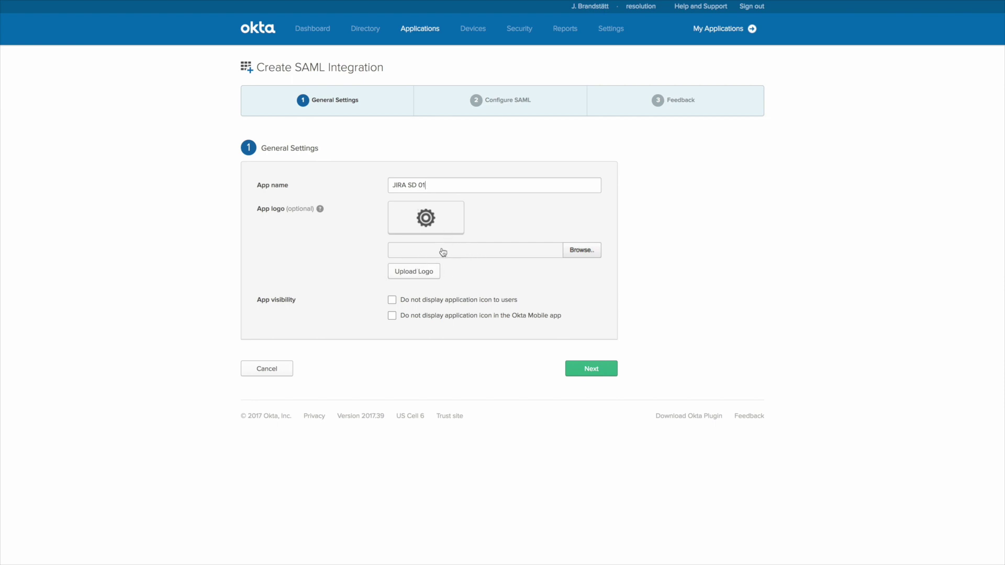
click(579, 368)
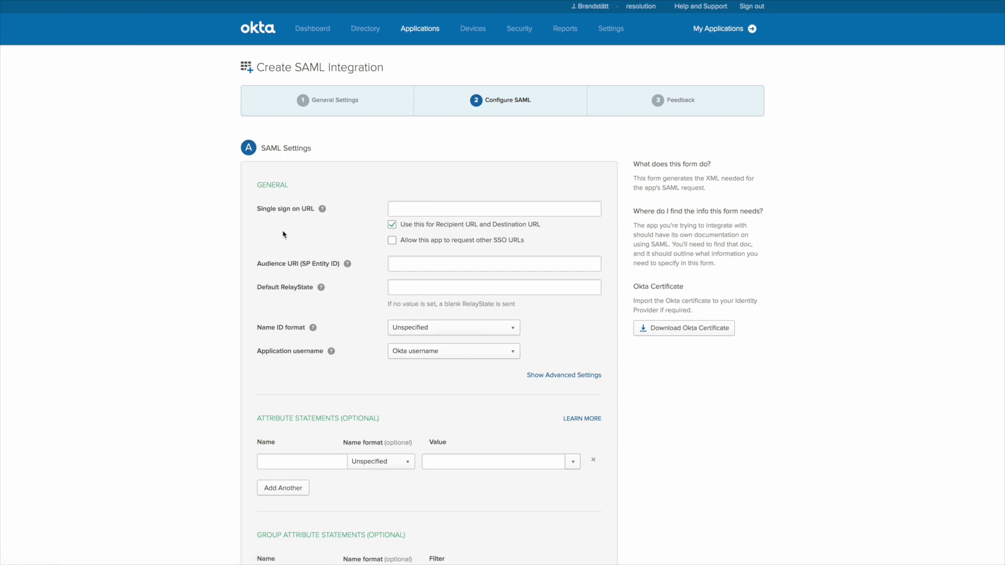
Paste the samlsso address as the Single sign on URL, removing the leading space
key(ctrl+v)
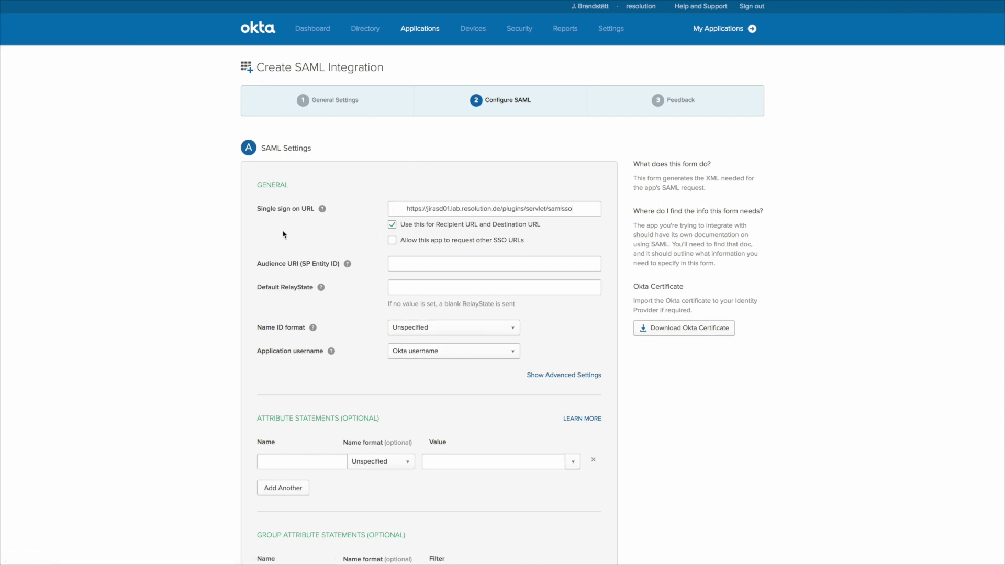
click(406, 207)
key(BackSpace)
key(End)
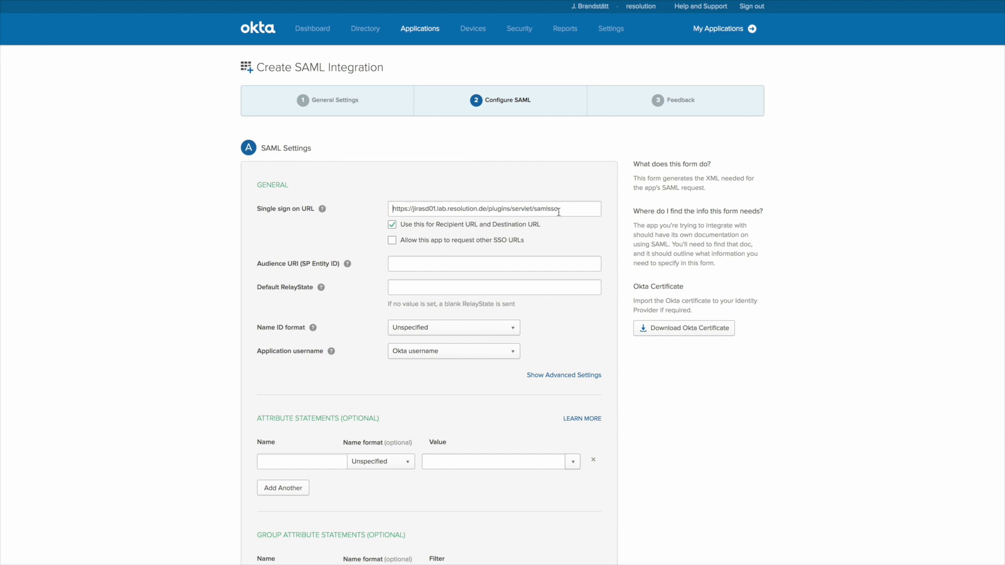
Set Audience URI to the same samlsso address and keep Okta username as application username
click(401, 261)
key(ctrl+v)
key(Home)
key(Delete)
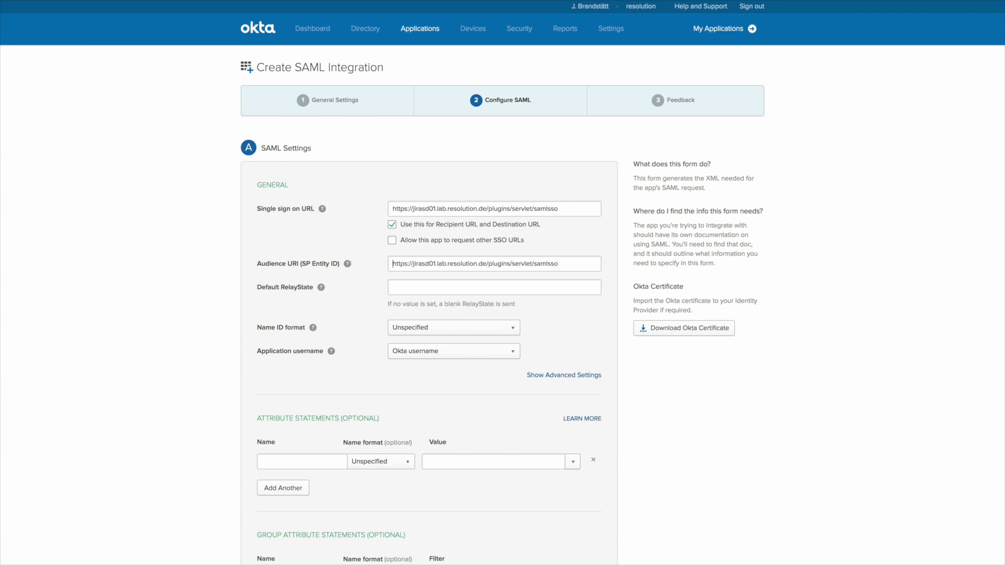
key(End)
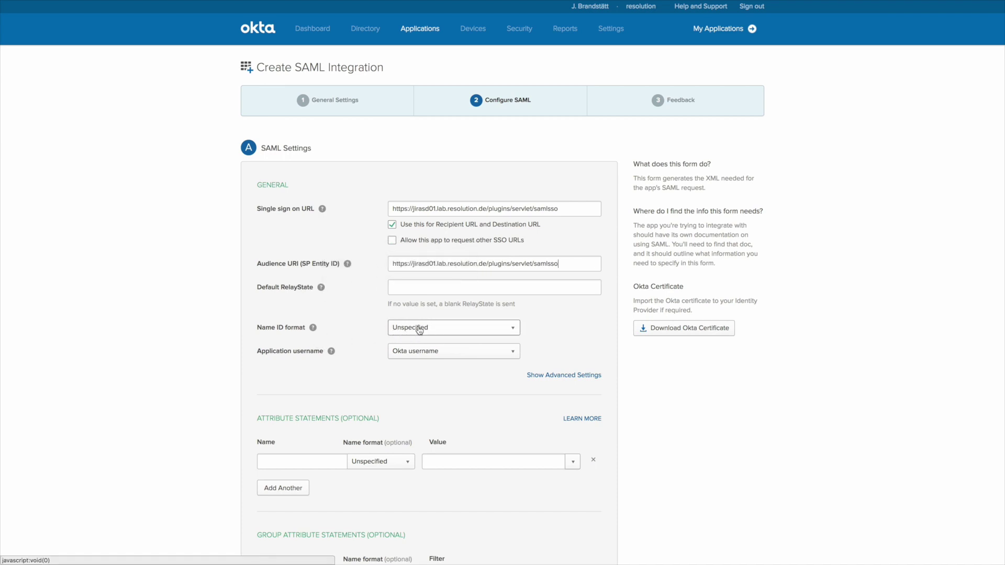
click(407, 355)
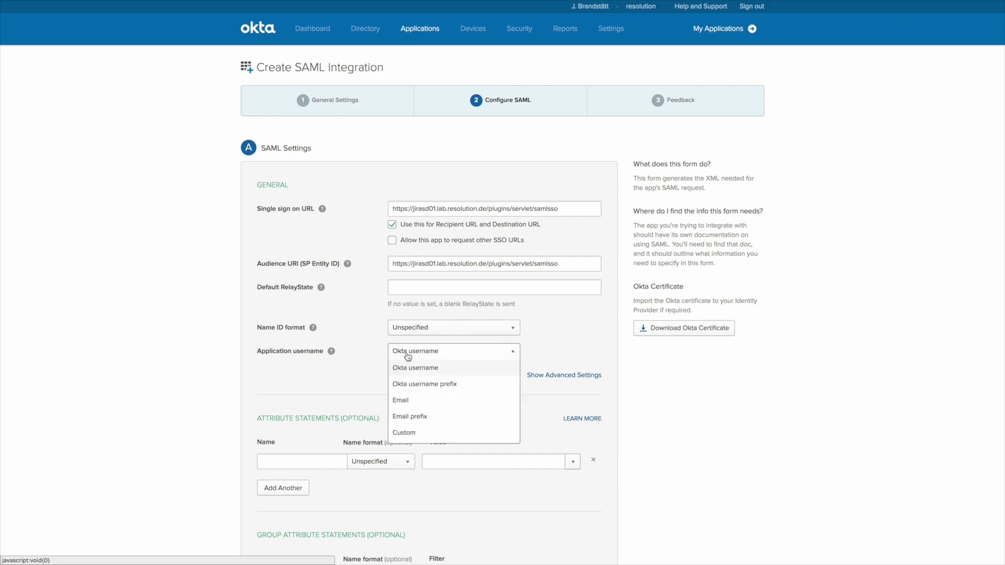
click(412, 358)
click(346, 375)
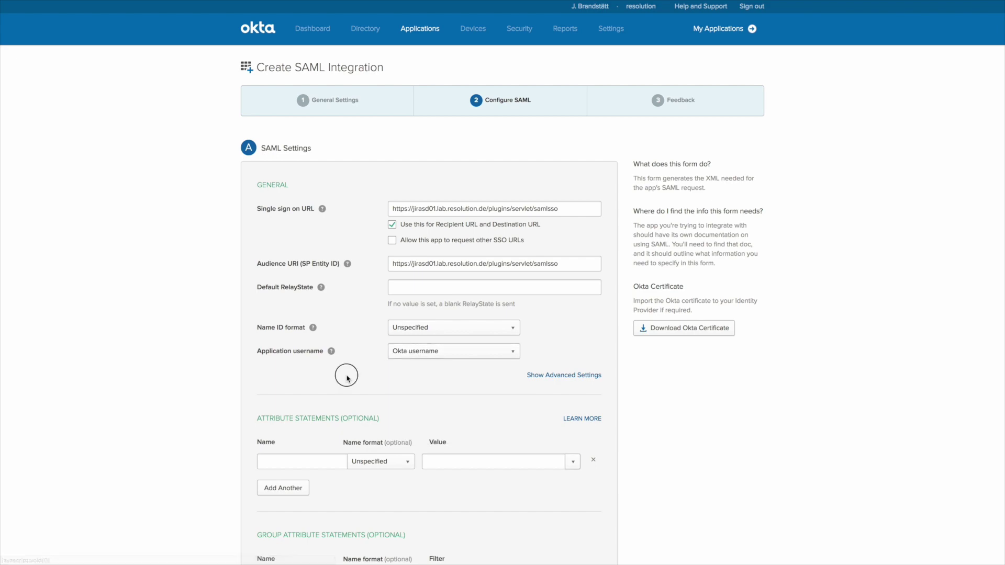
Add an attribute statement named first mapped to user.firstName
scroll(363, 325, down, 4)
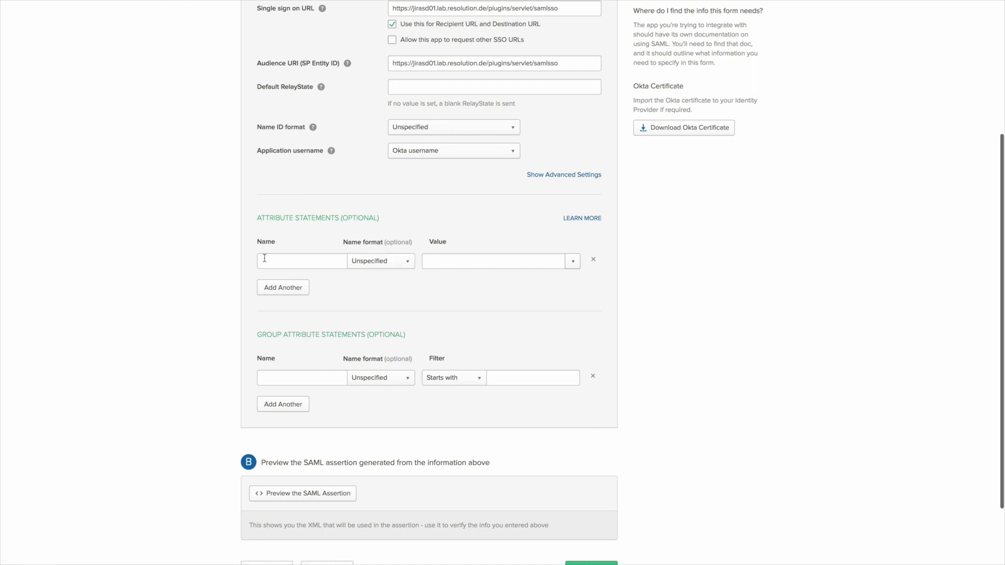
click(562, 264)
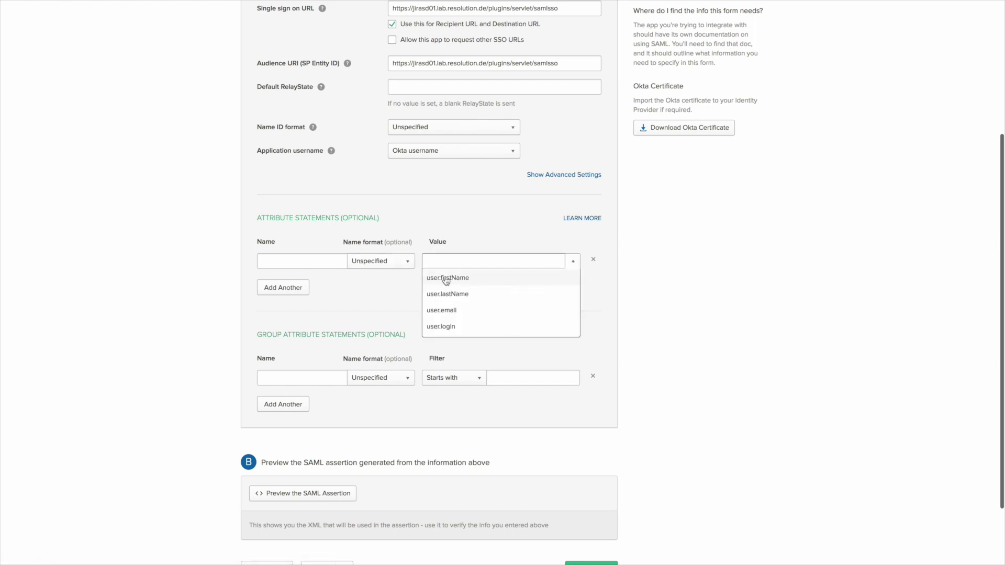
scroll(459, 300, down, 2)
scroll(456, 236, up, 1)
click(449, 251)
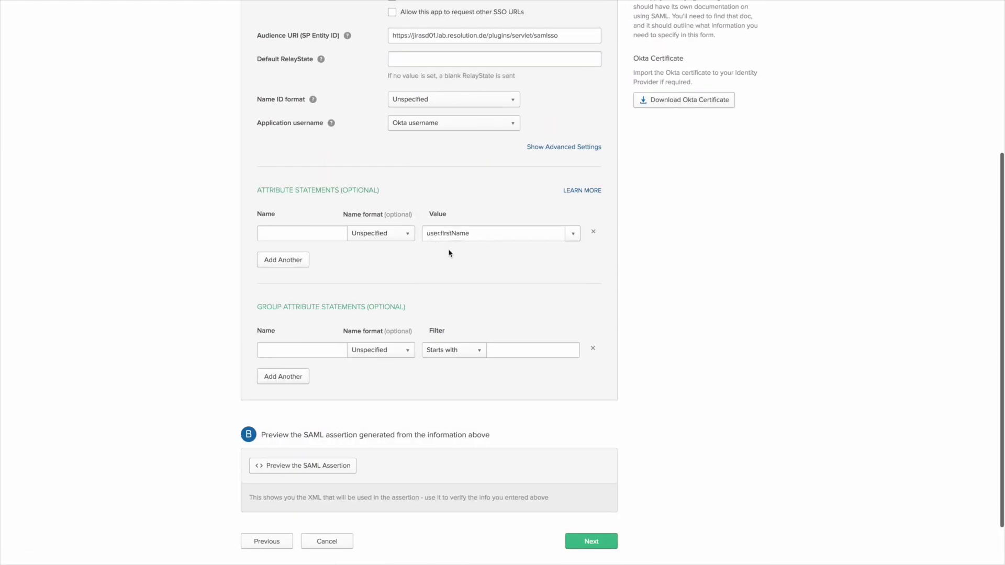
click(283, 231)
text(first)
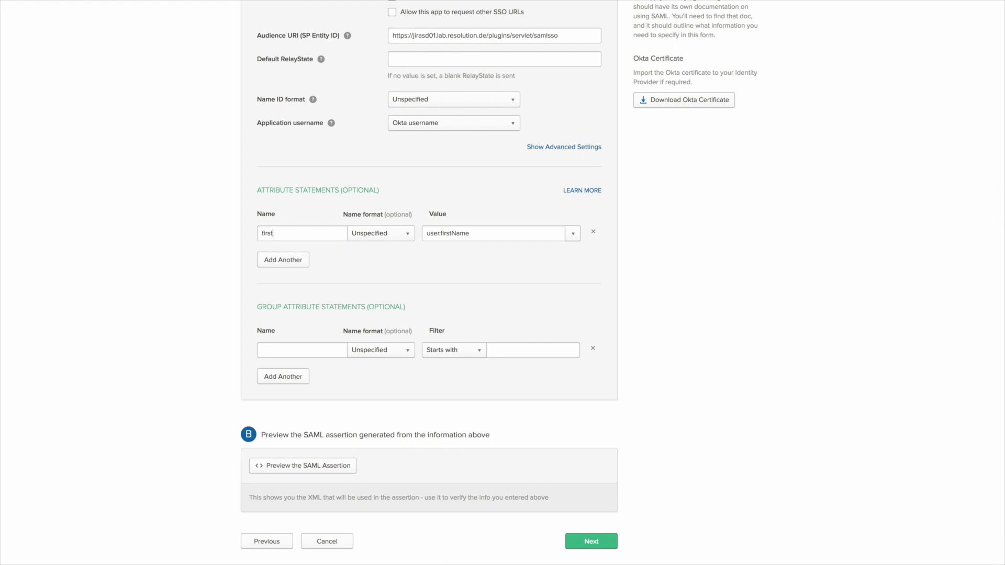
Add attribute statements last → user.lastName and email → user.email
click(283, 260)
click(275, 253)
text(last)
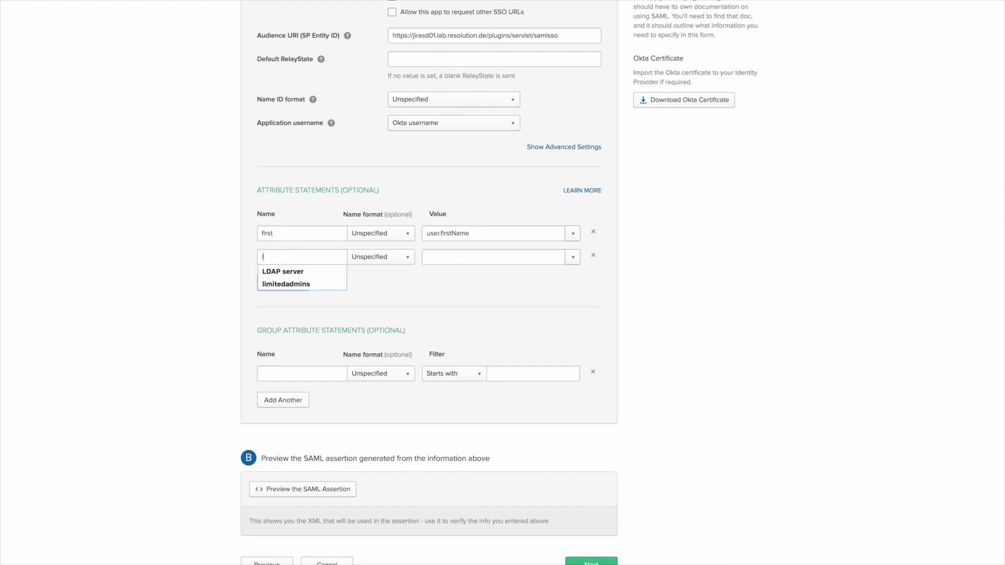
click(573, 257)
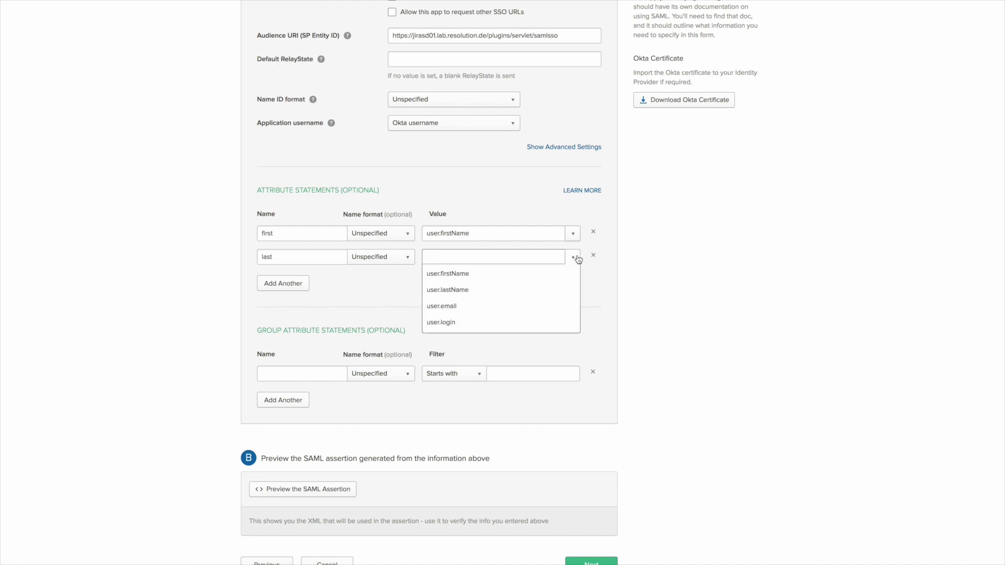
click(479, 278)
click(269, 283)
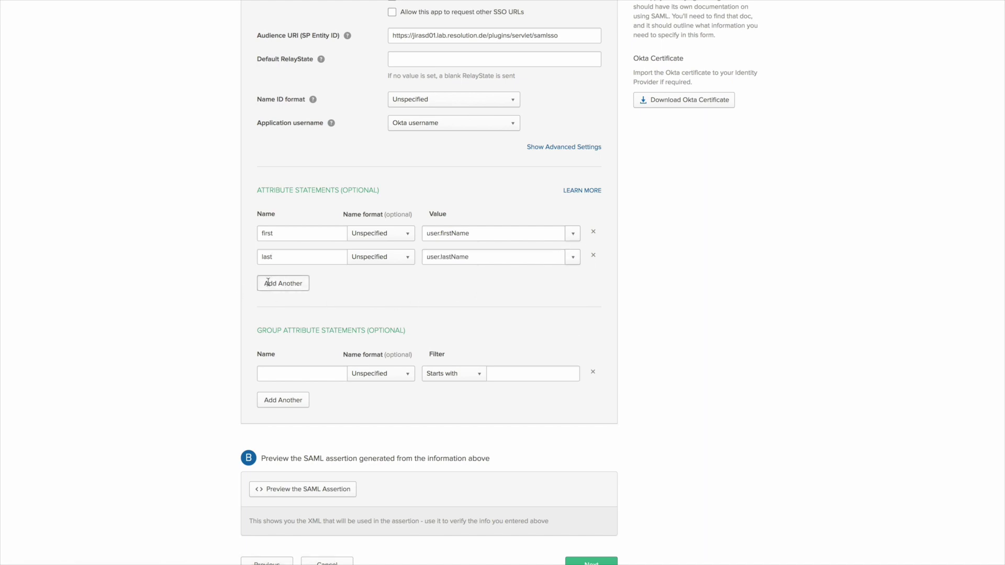
text(email)
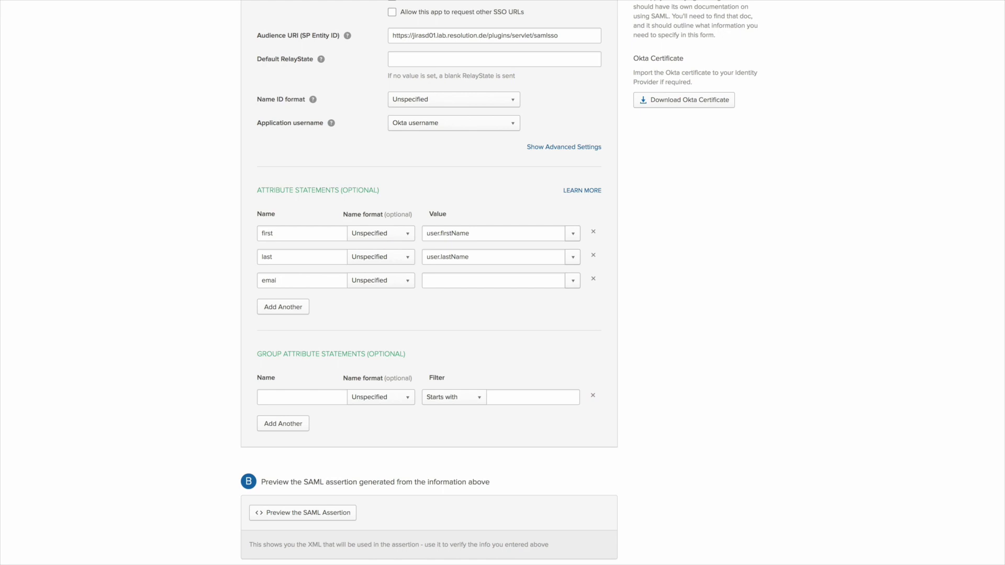
click(572, 283)
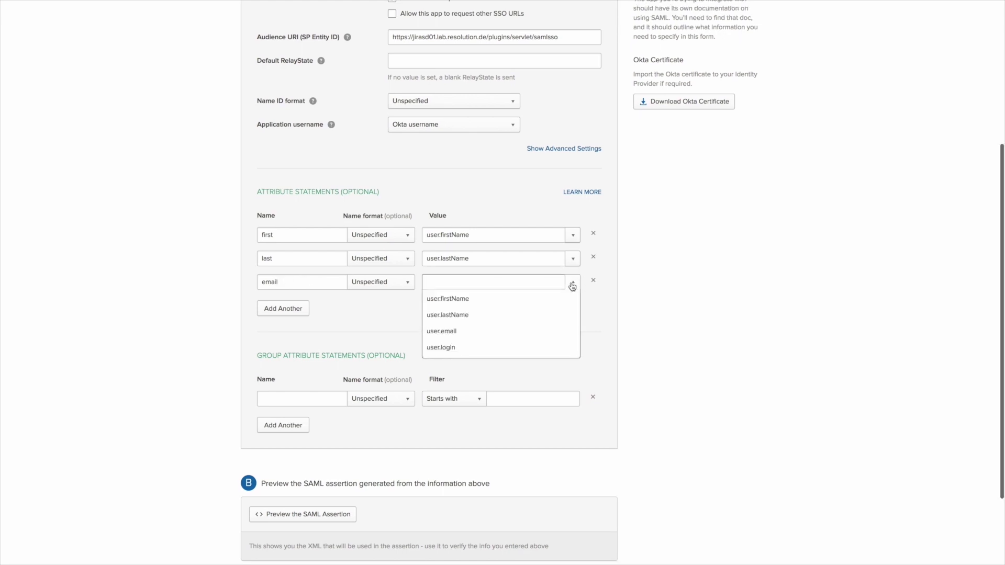
click(442, 331)
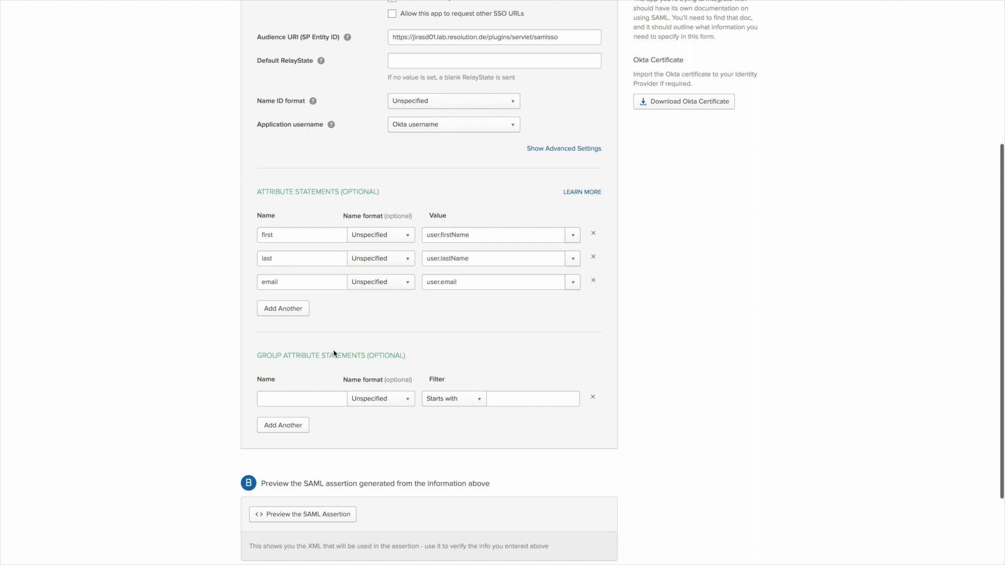
scroll(340, 352, down, 2)
Name the group attribute statement 'groups' with filter type Regex and pattern .*
click(296, 336)
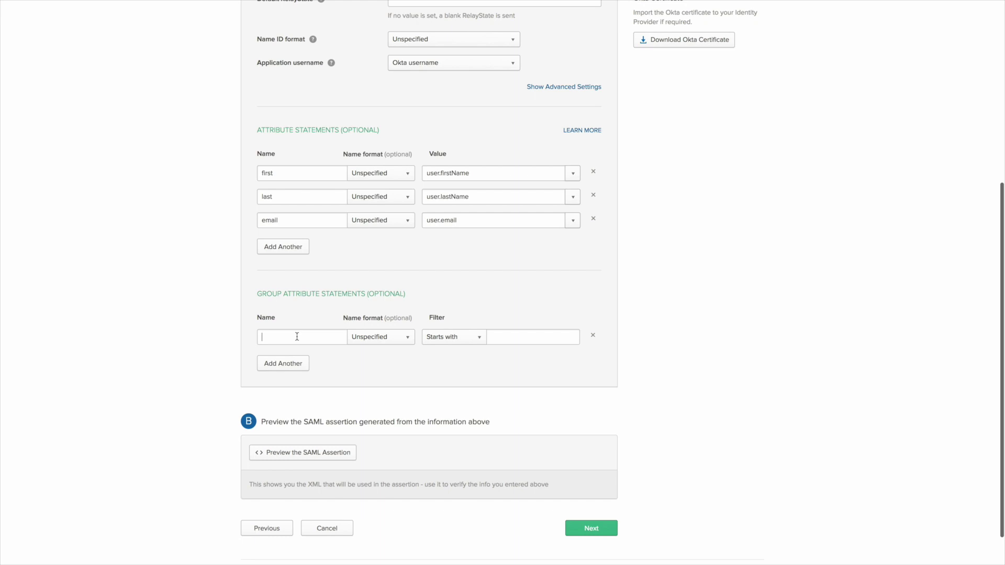
text(groups)
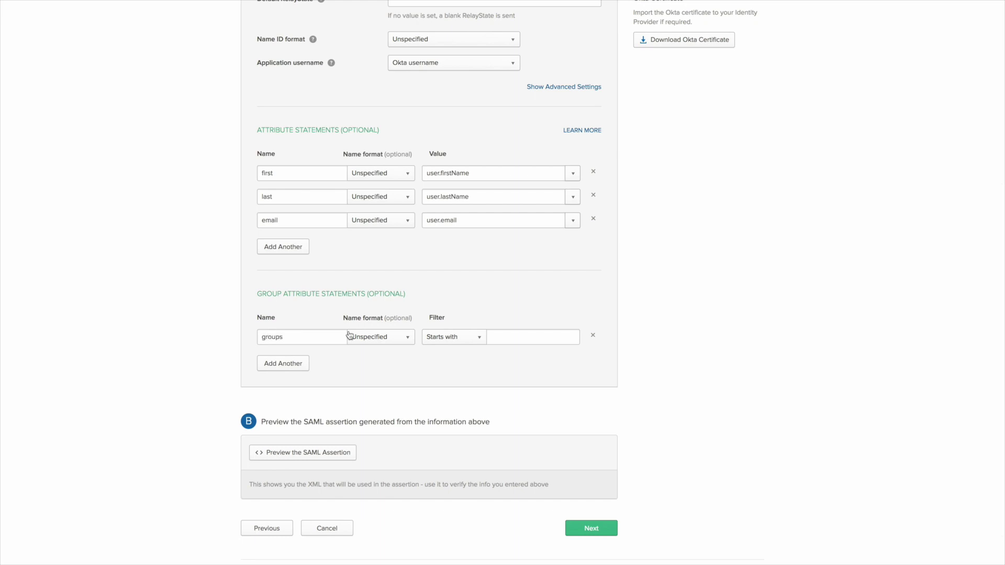
click(448, 340)
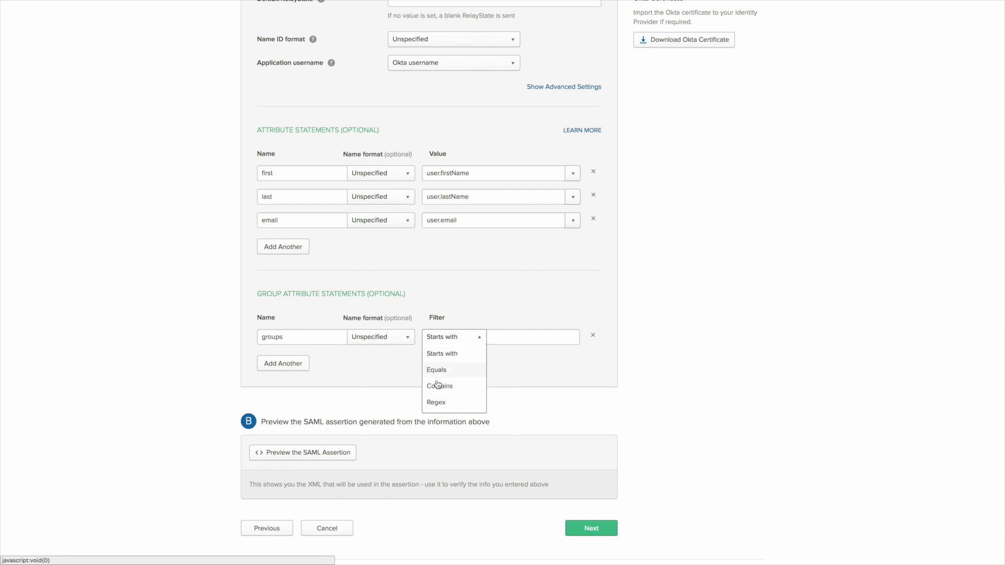
click(436, 403)
click(512, 337)
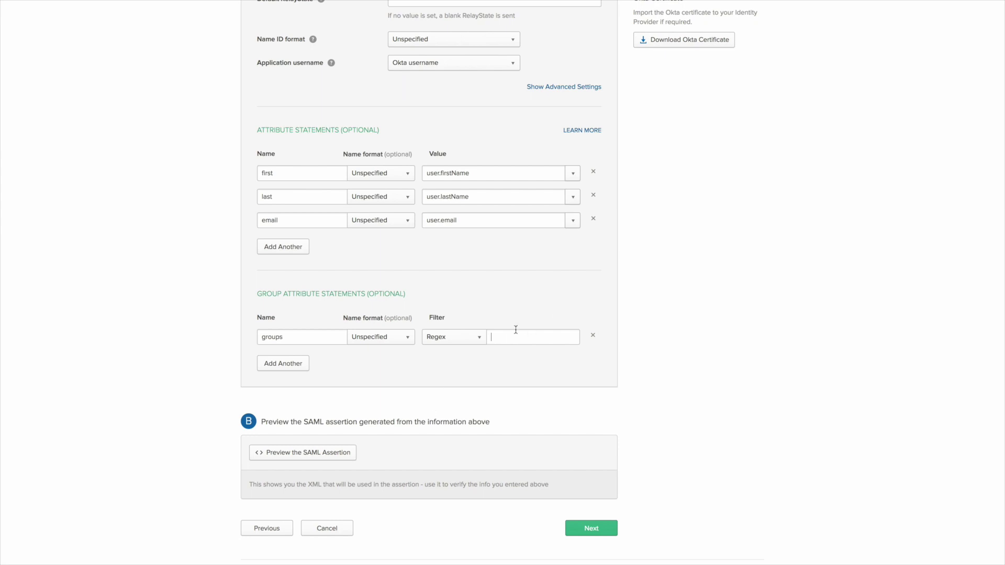
text(.*)
Finish JIRA SD 01 as an internal customer app and copy the Identity Provider metadata link
click(587, 529)
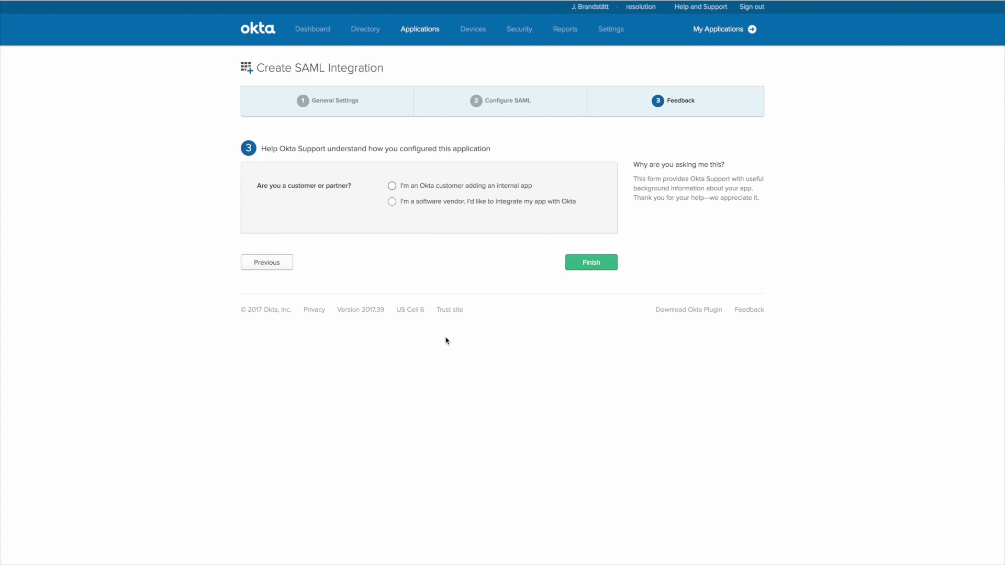
click(392, 186)
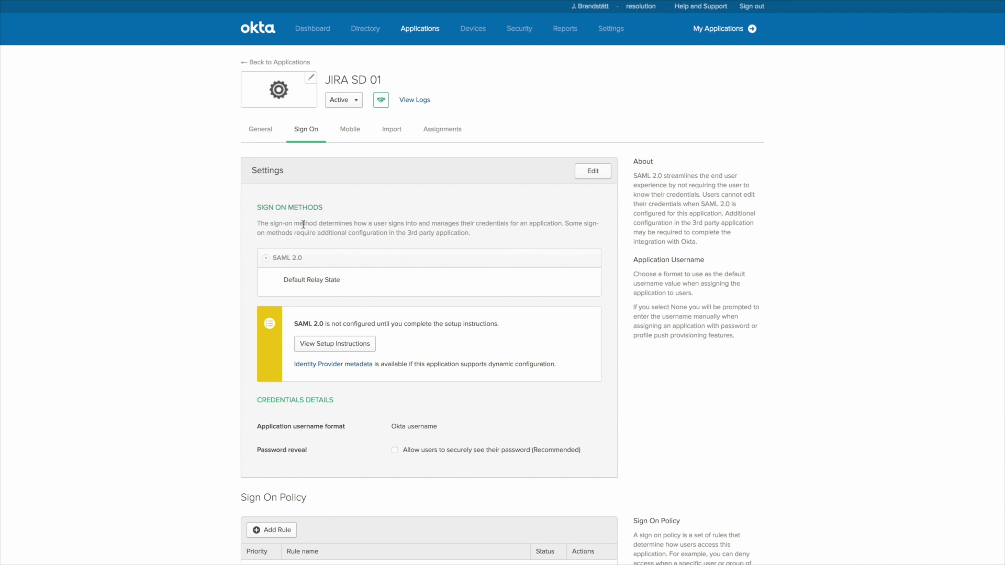
right_click(332, 364)
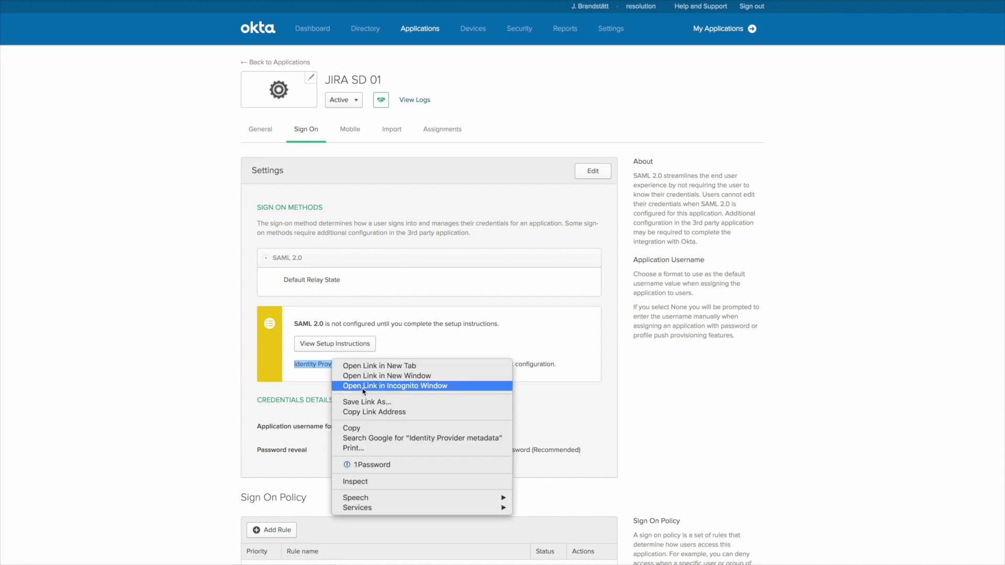
click(359, 412)
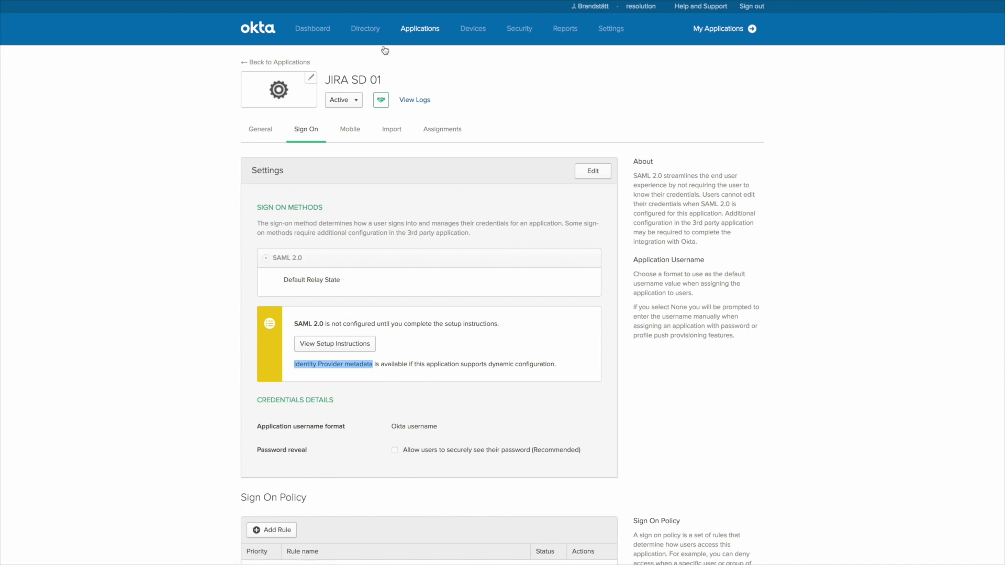
mouse_move(312, 28)
Assign the Everyone group to JIRA SD 01 and verify three people are assigned
click(442, 129)
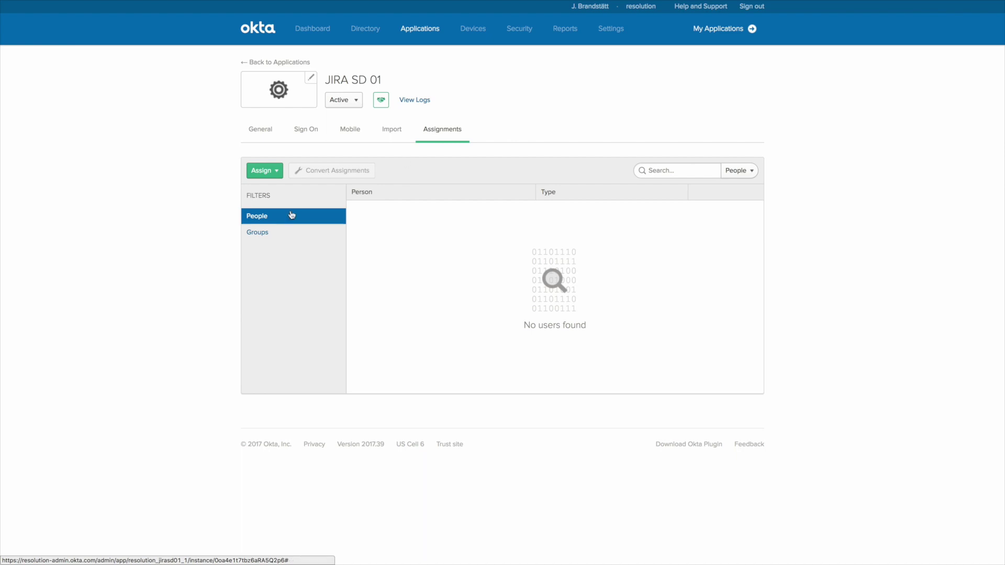
click(254, 232)
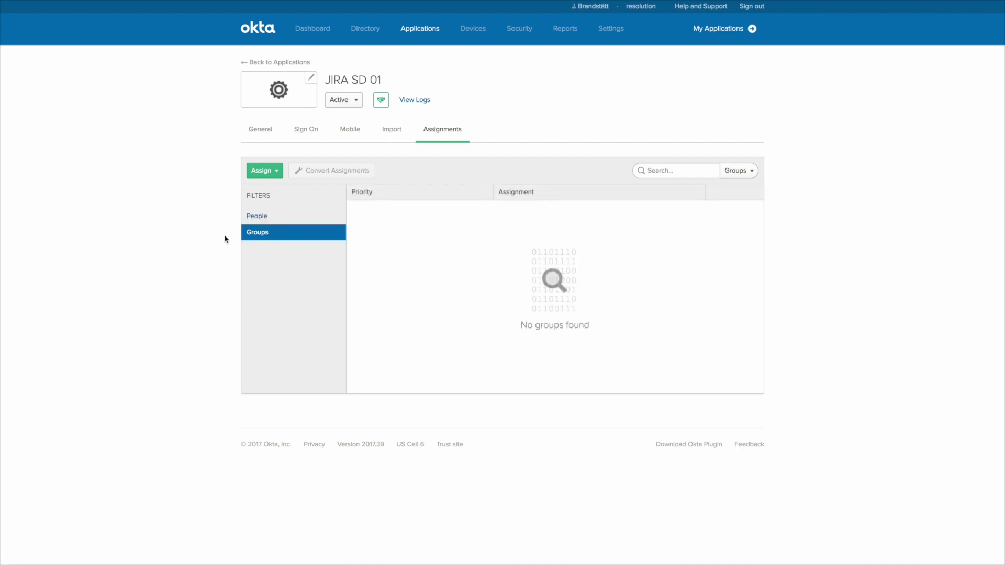
click(263, 171)
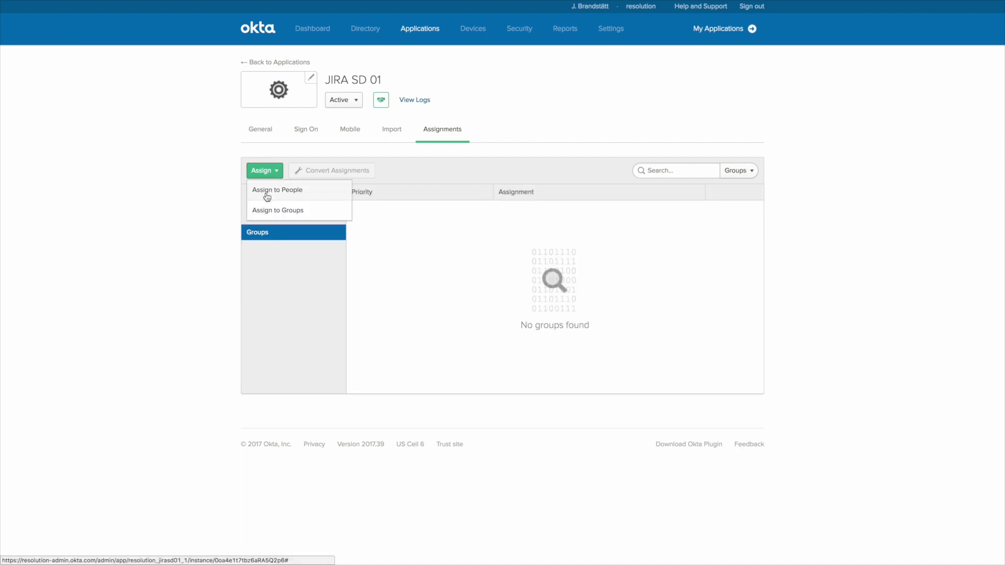
click(270, 211)
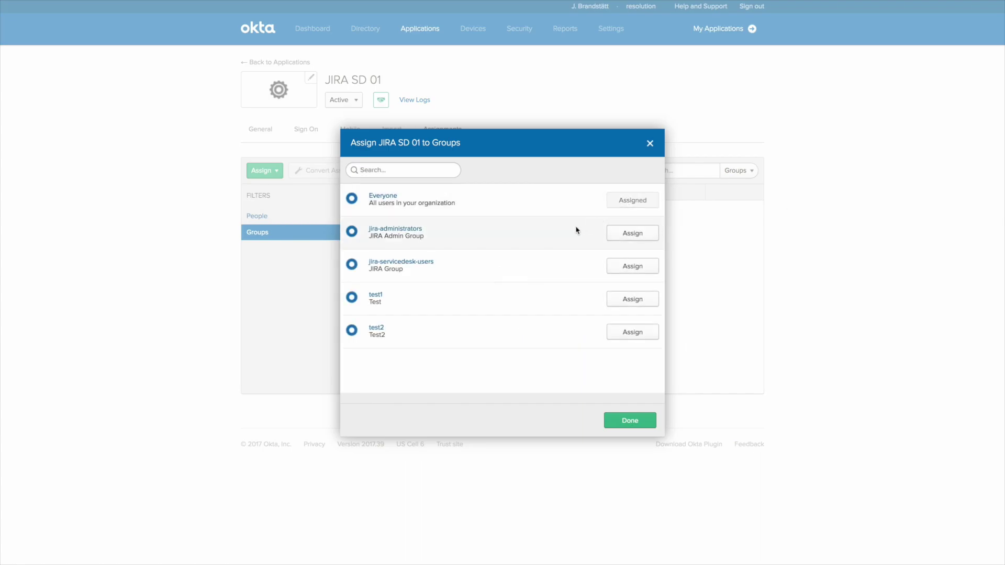
click(630, 418)
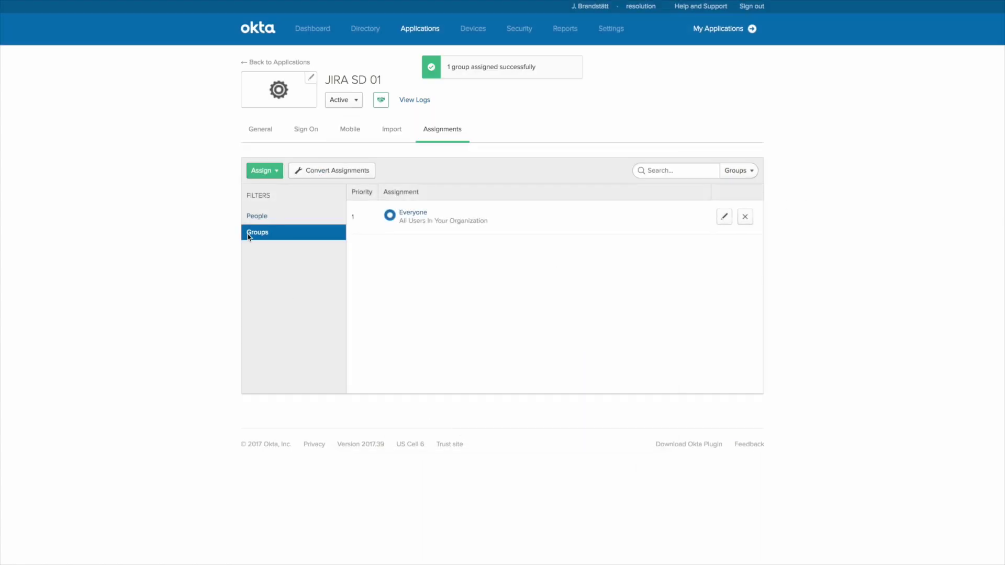
click(309, 221)
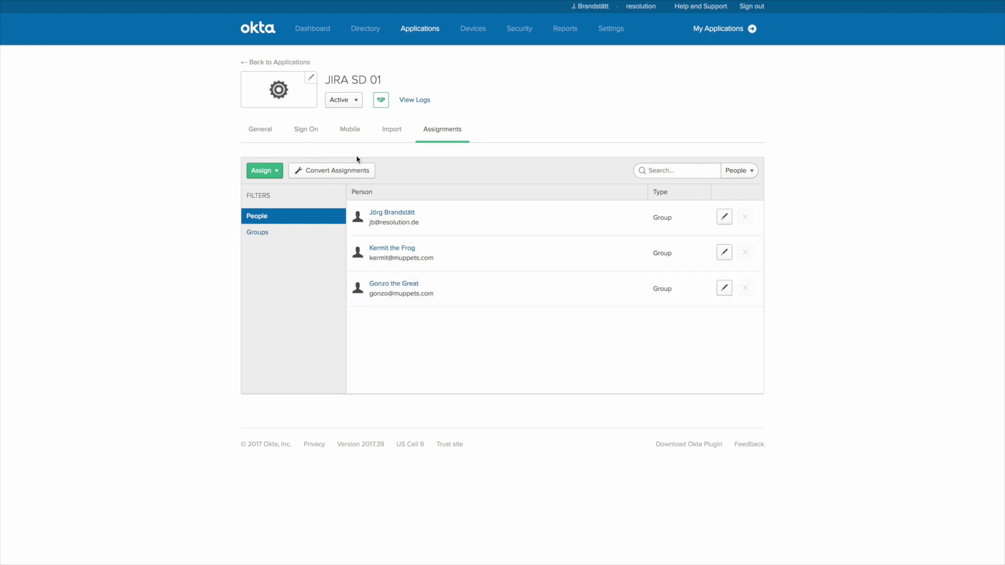
Paste the Okta metadata URL into the JIRA wizard, import it, and continue to user ID settings
mouse_move(279, 4)
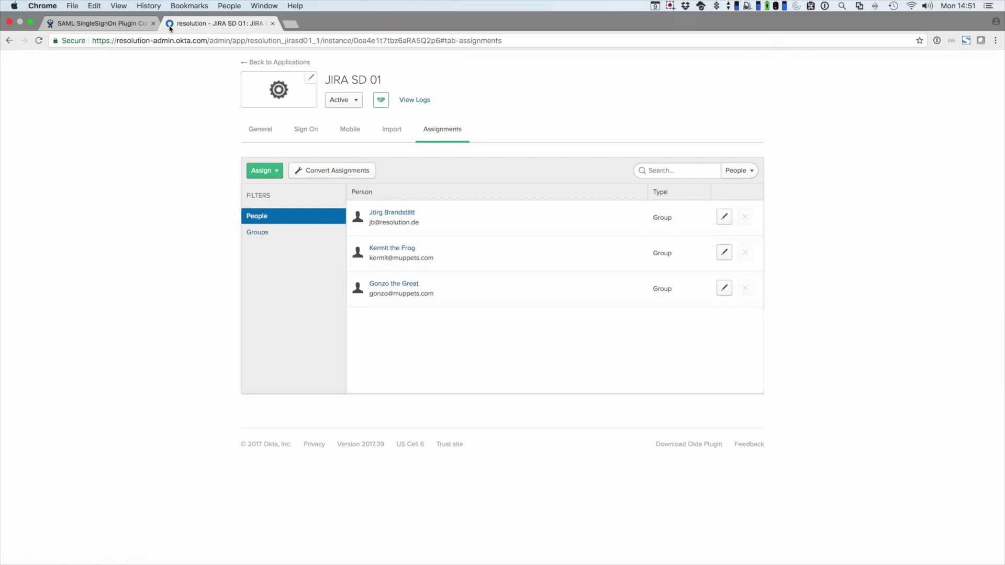
click(74, 24)
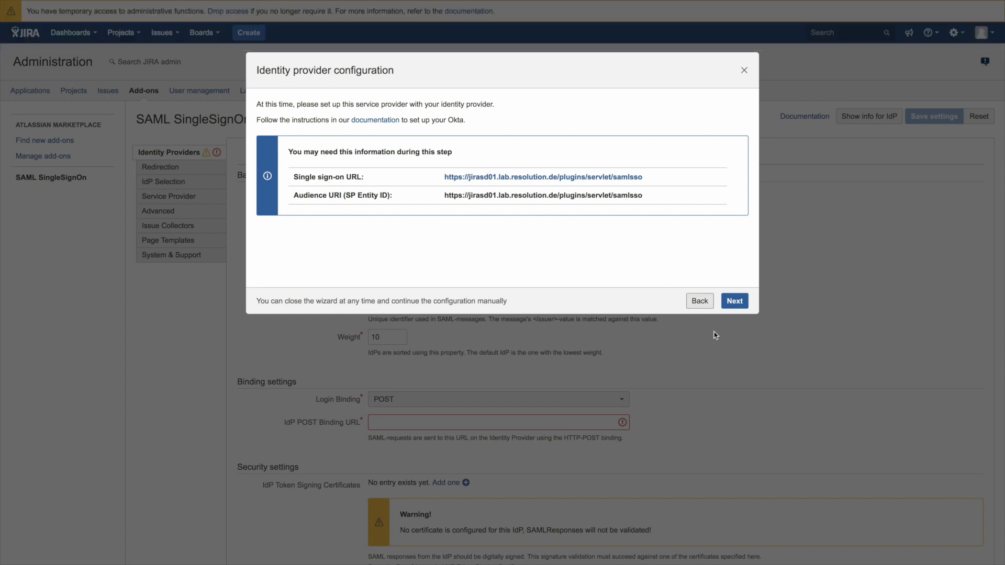
click(735, 308)
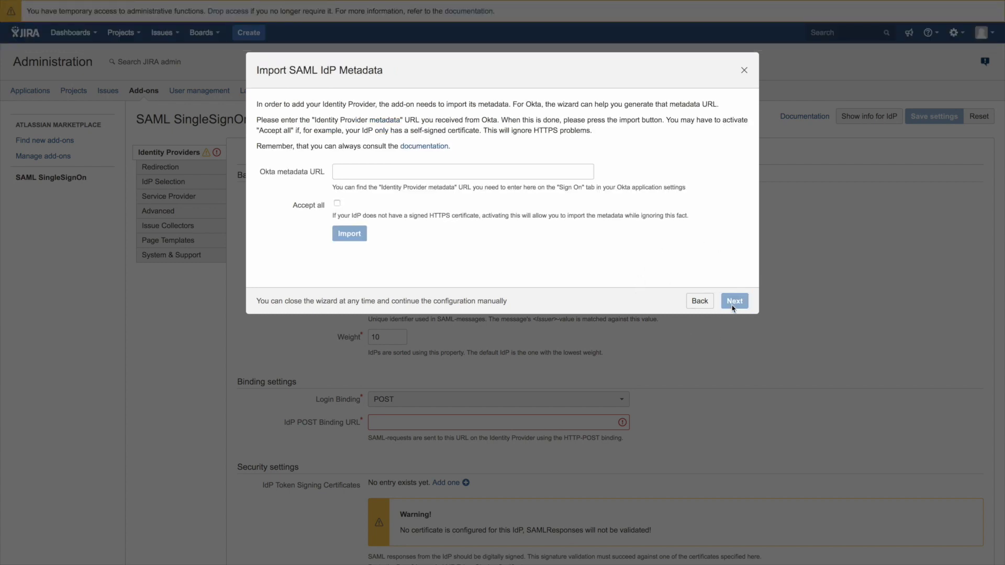
click(355, 171)
right_click(355, 171)
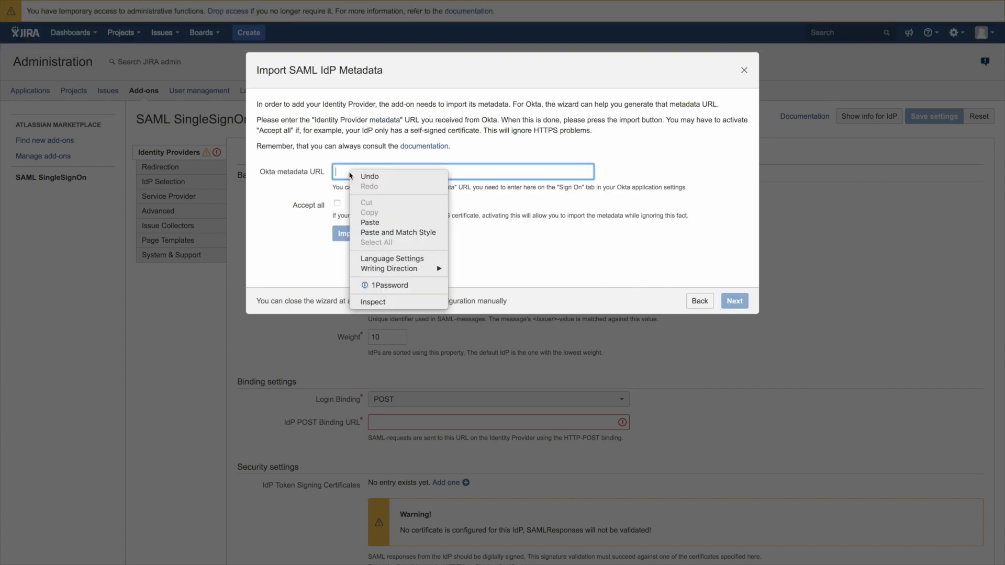
click(367, 222)
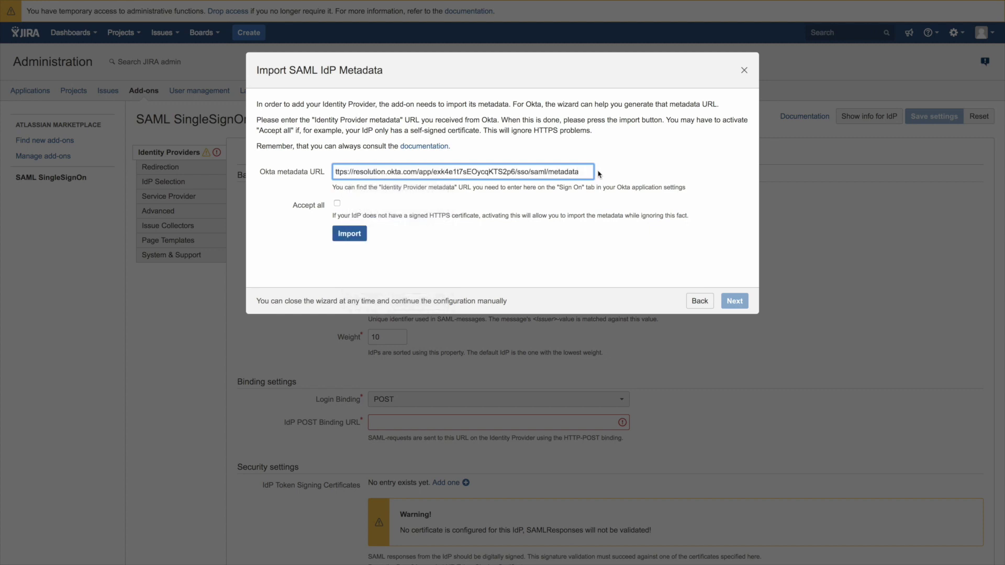
click(349, 234)
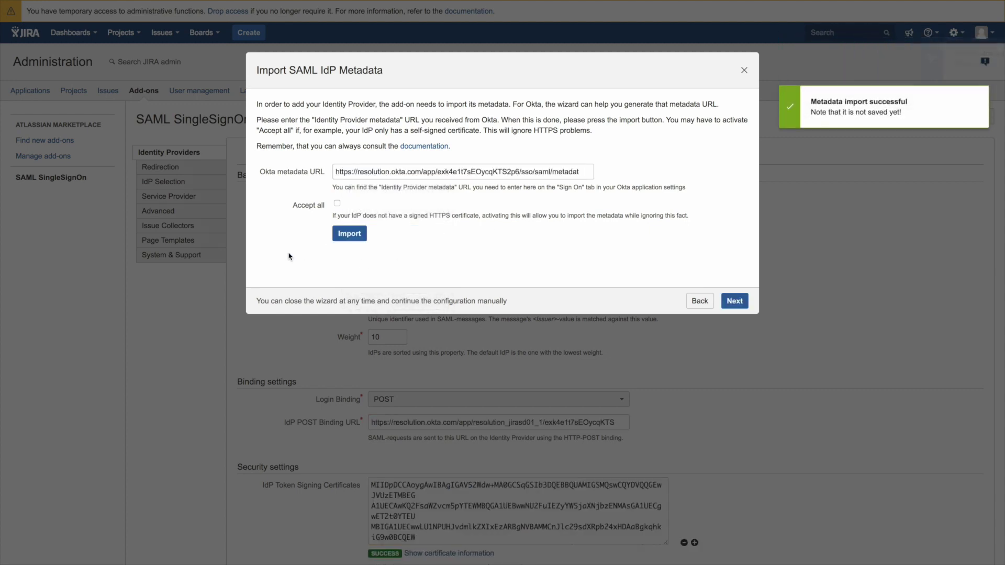
click(724, 305)
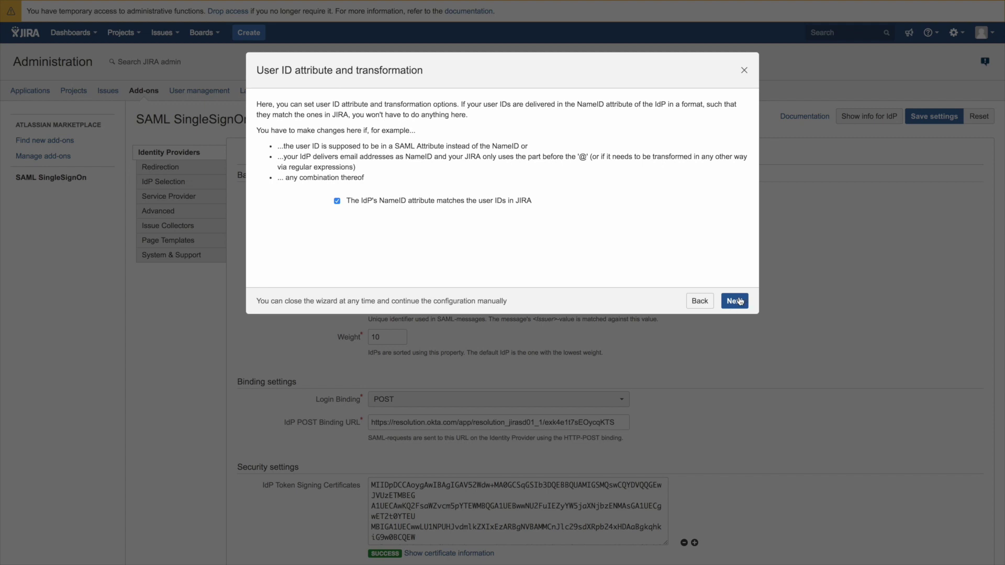
Enable user creation or update, with new users going into the JIRA Internal Directory
click(737, 303)
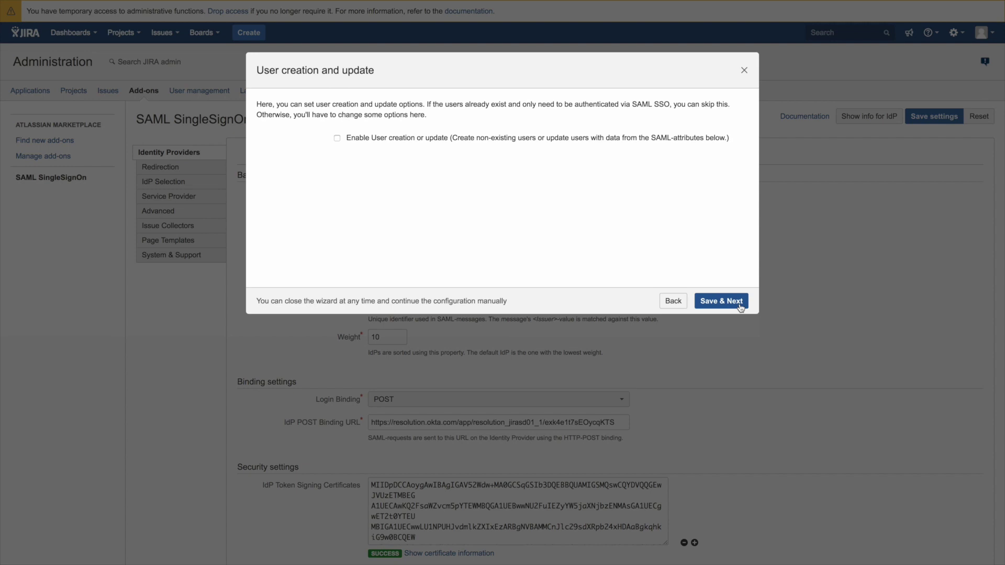
click(337, 139)
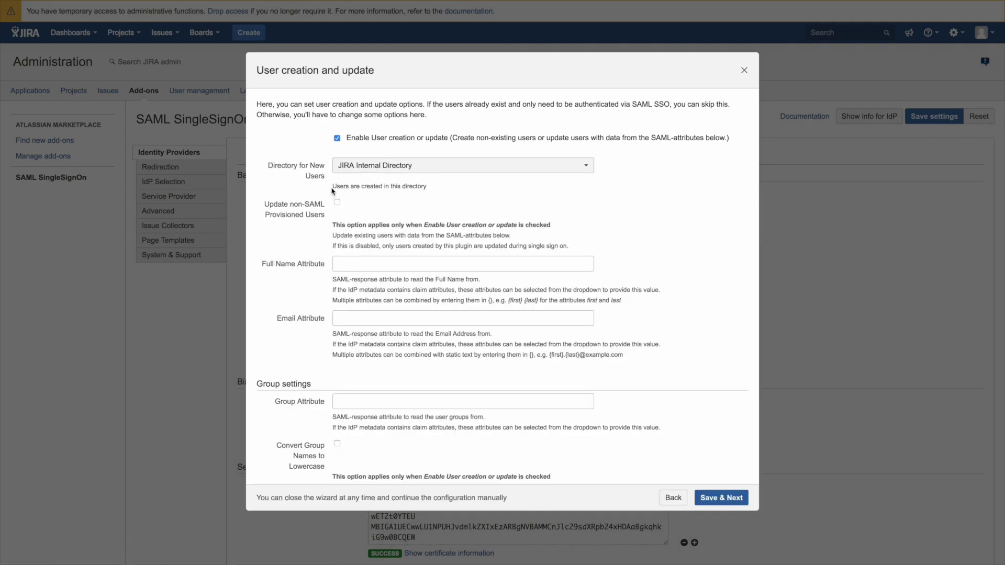
click(357, 167)
click(394, 167)
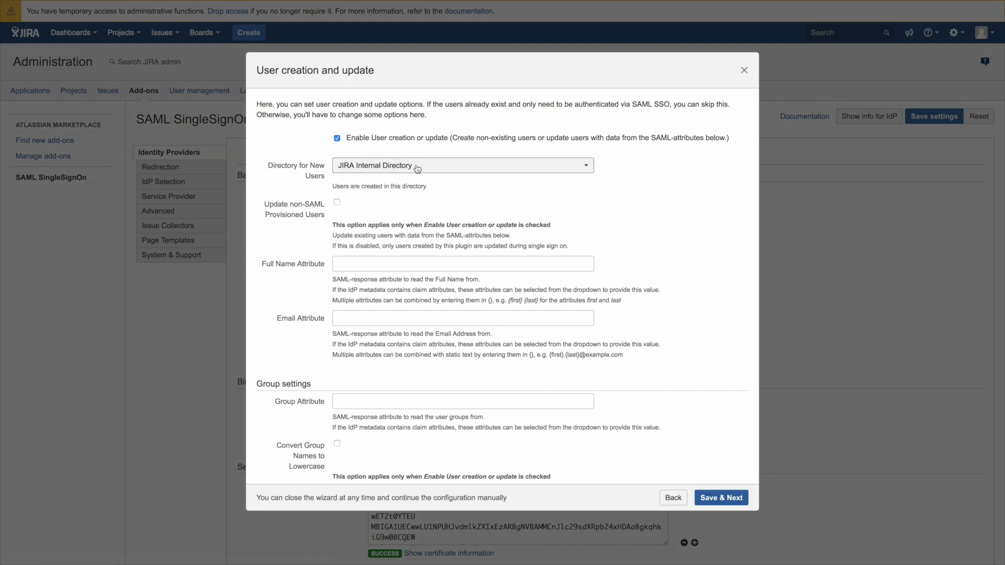
Set full name to '{first} {last}', email attribute 'email', group attribute 'groups', and save
click(348, 265)
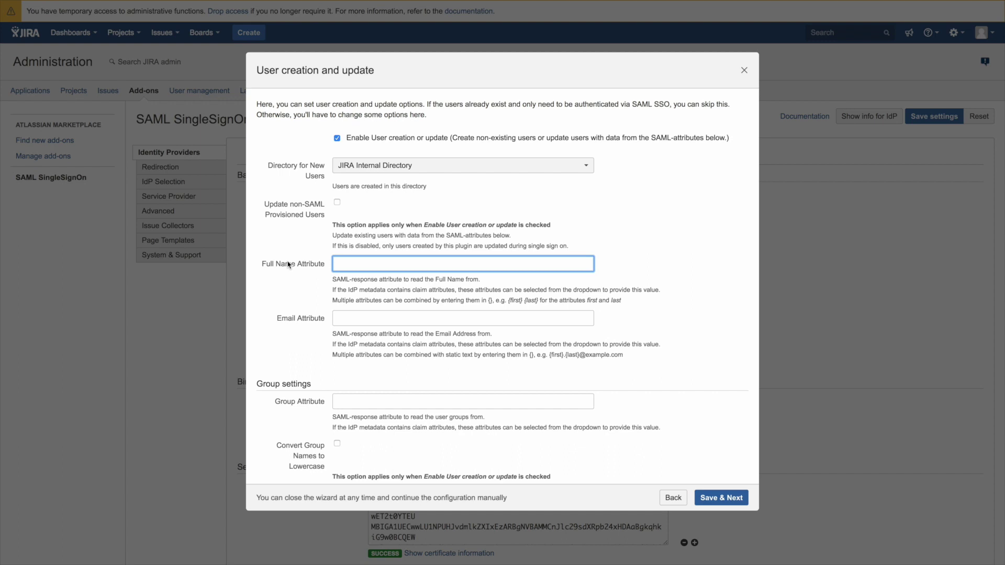
text({})
text(first)
text( {})
text(last)
click(348, 321)
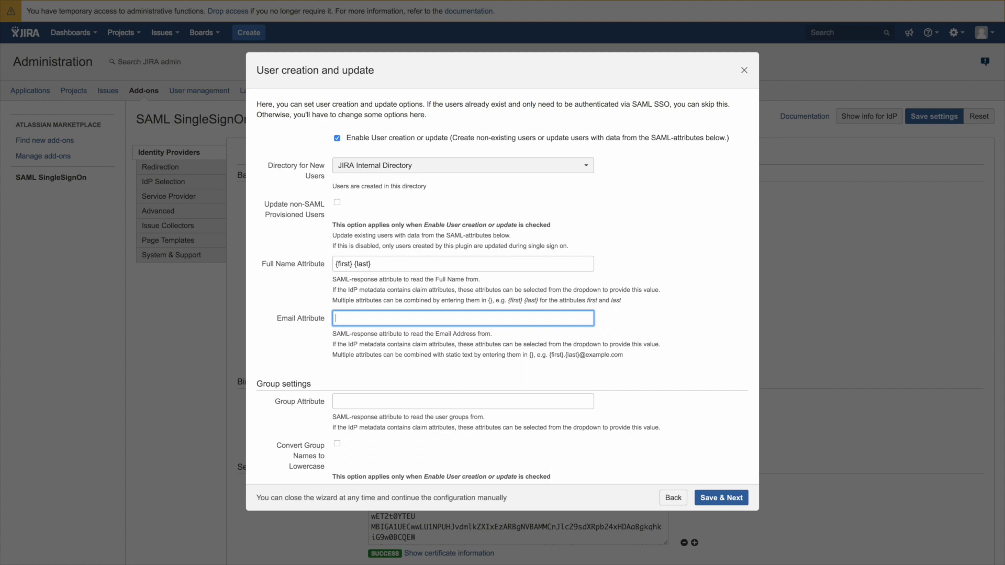
text(email)
scroll(369, 248, down, 1)
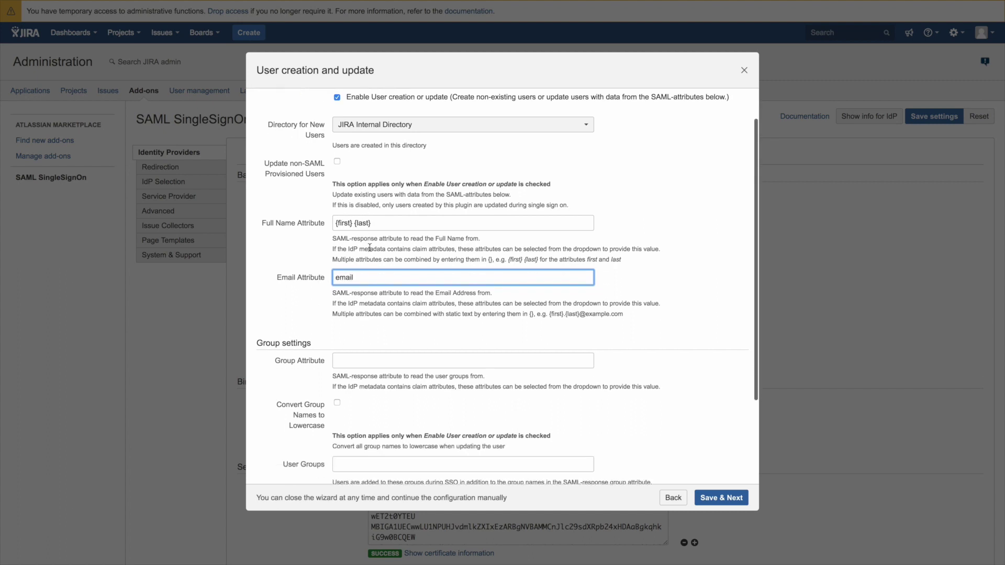
click(353, 355)
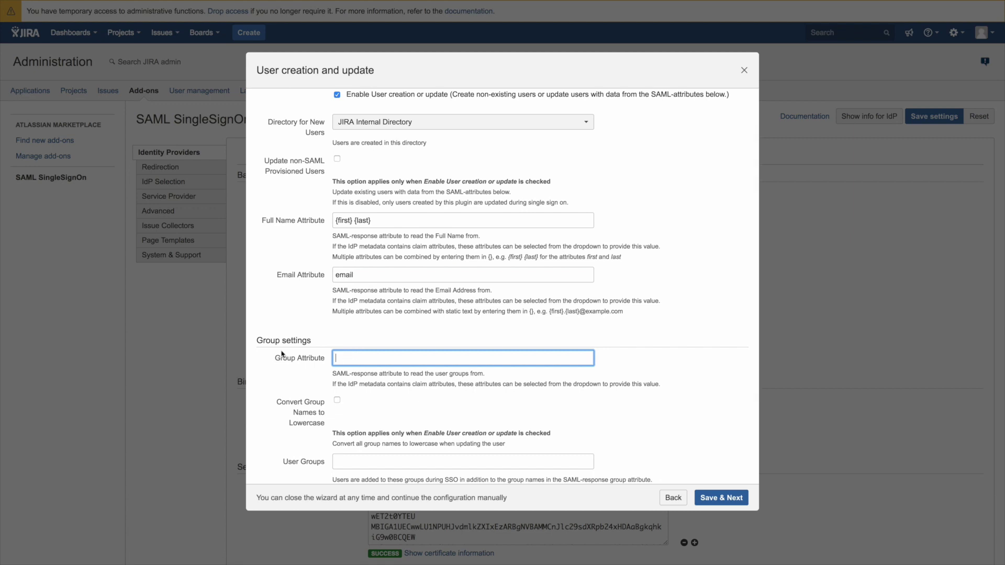
text(groups)
scroll(314, 340, down, 3)
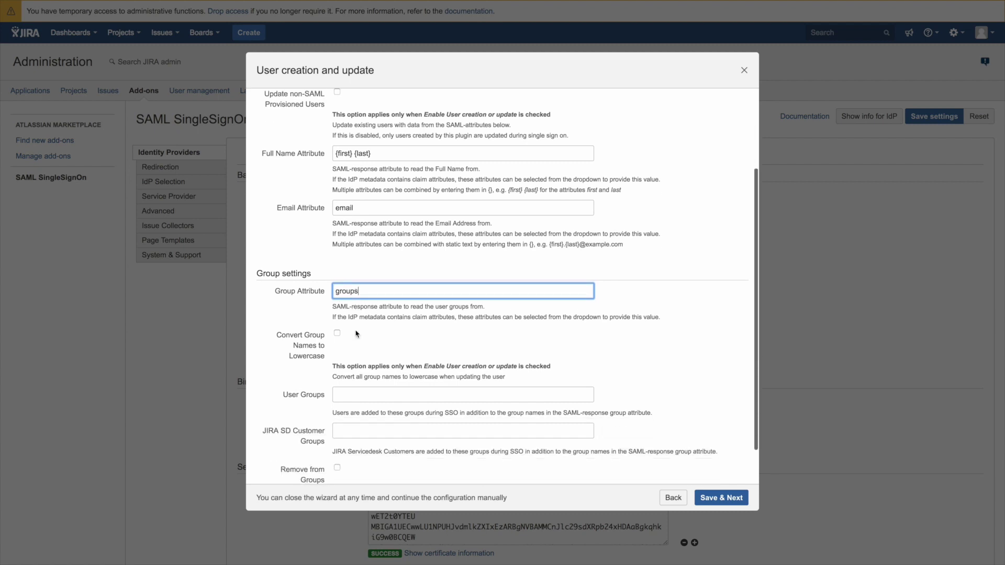
click(718, 498)
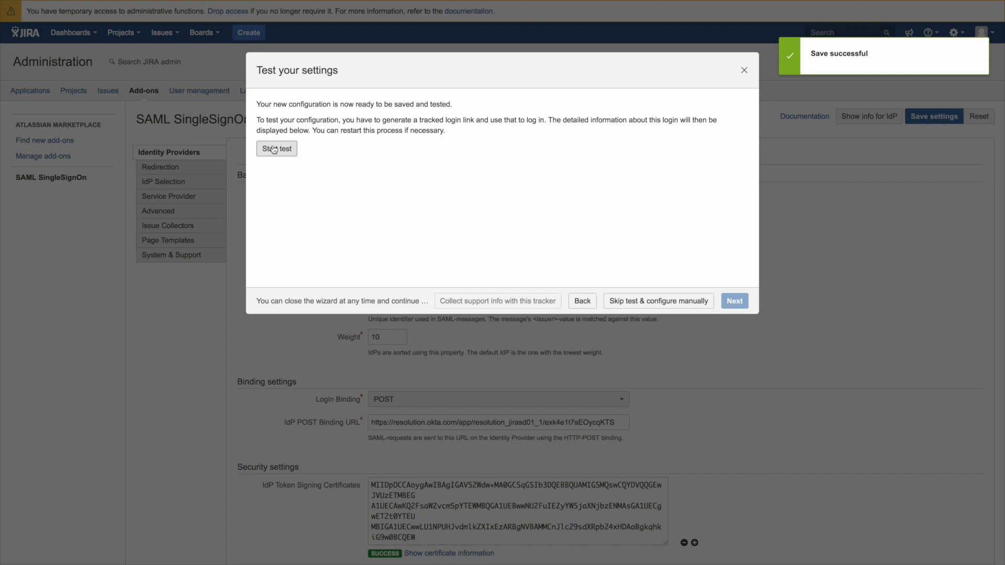
Start the settings test, generating a tracked login link with status NEW
click(274, 150)
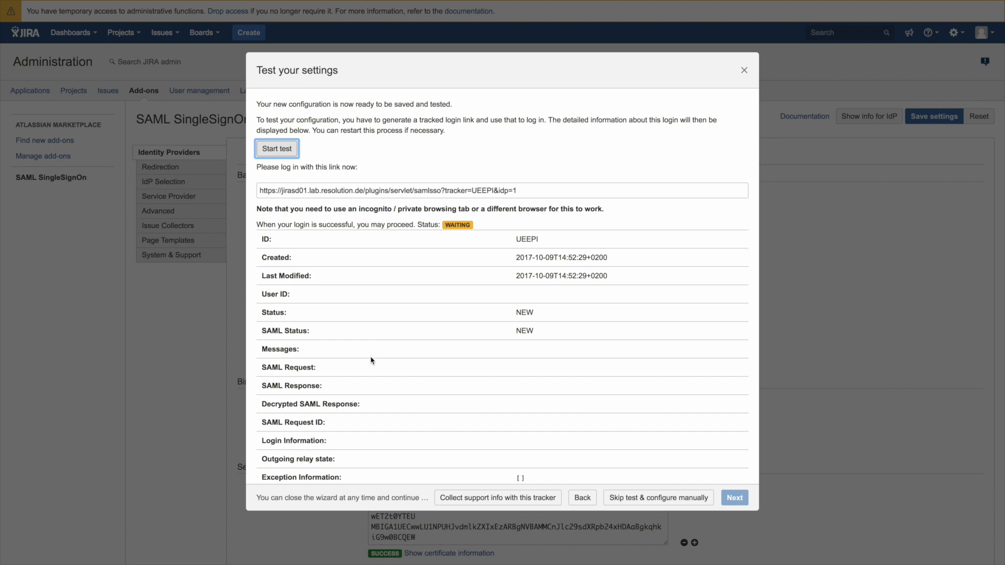
Copy the tracked test login link and load it in Firefox to reach Okta's sign-in page
drag(532, 192, 260, 189)
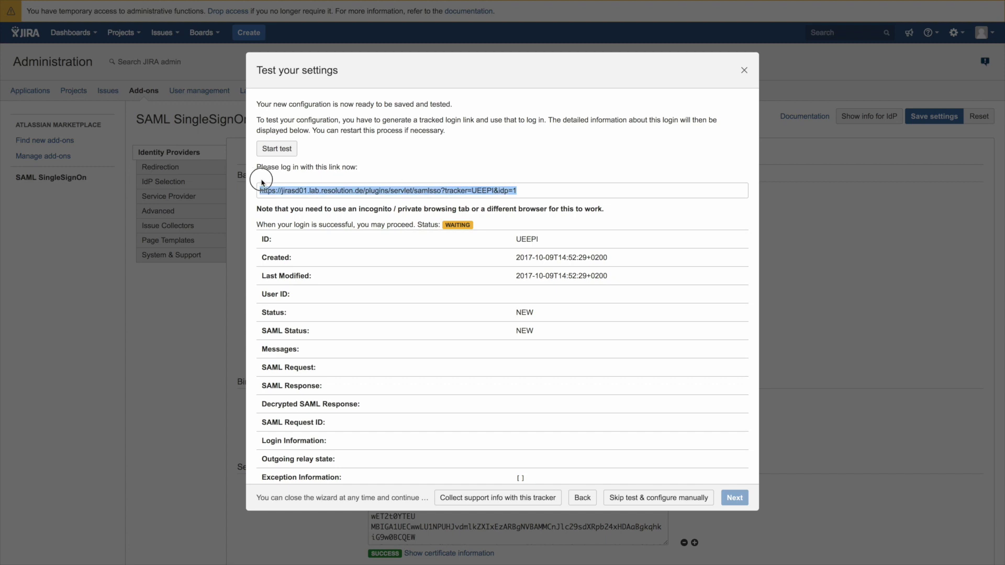
right_click(302, 190)
click(322, 210)
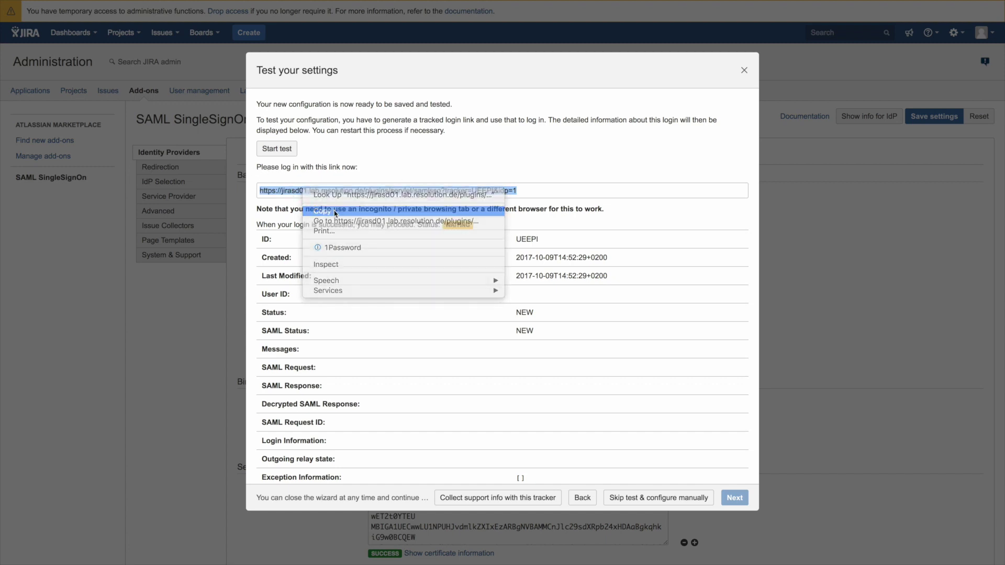
click(482, 161)
mouse_move(292, 4)
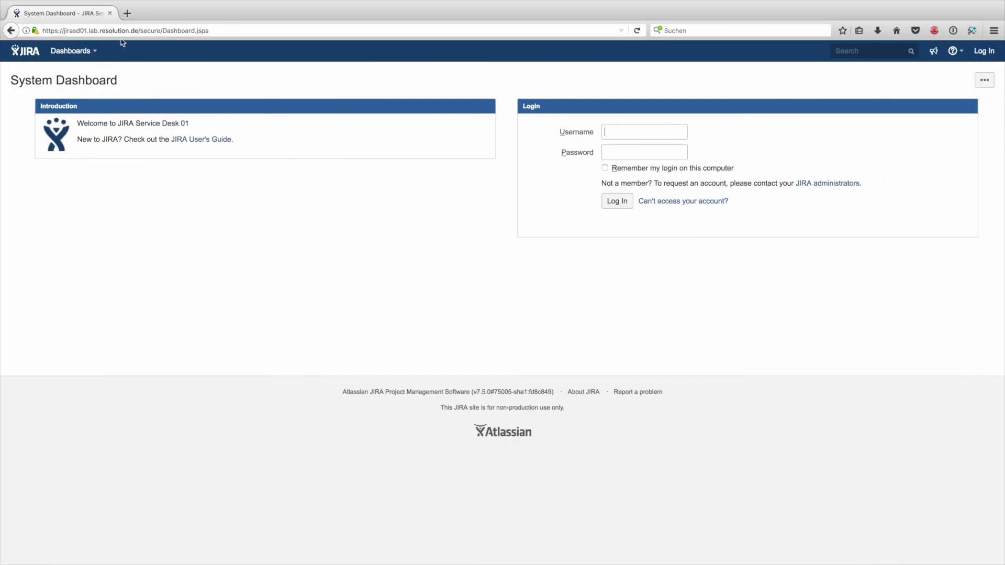
click(242, 31)
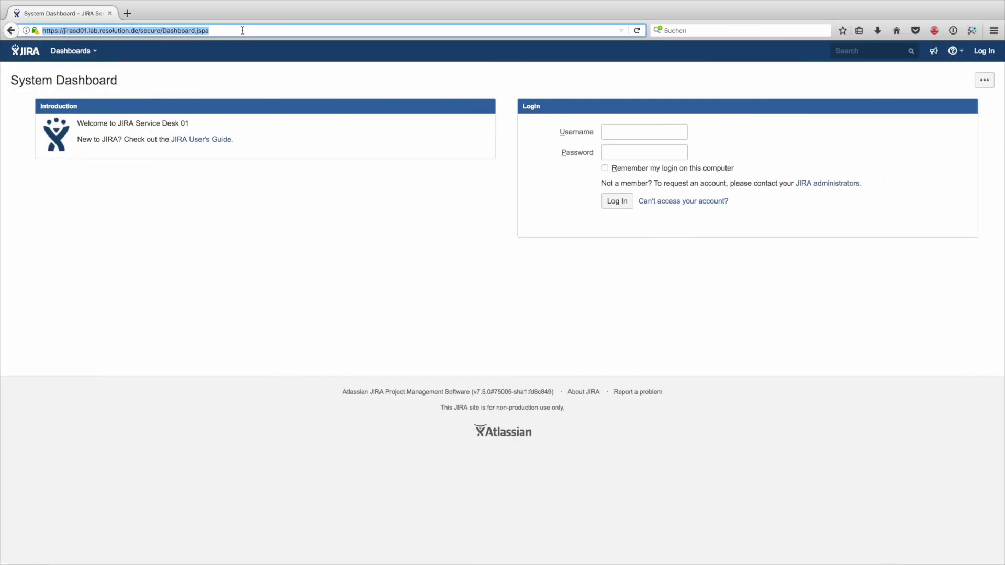
key(BackSpace)
key(ctrl+v)
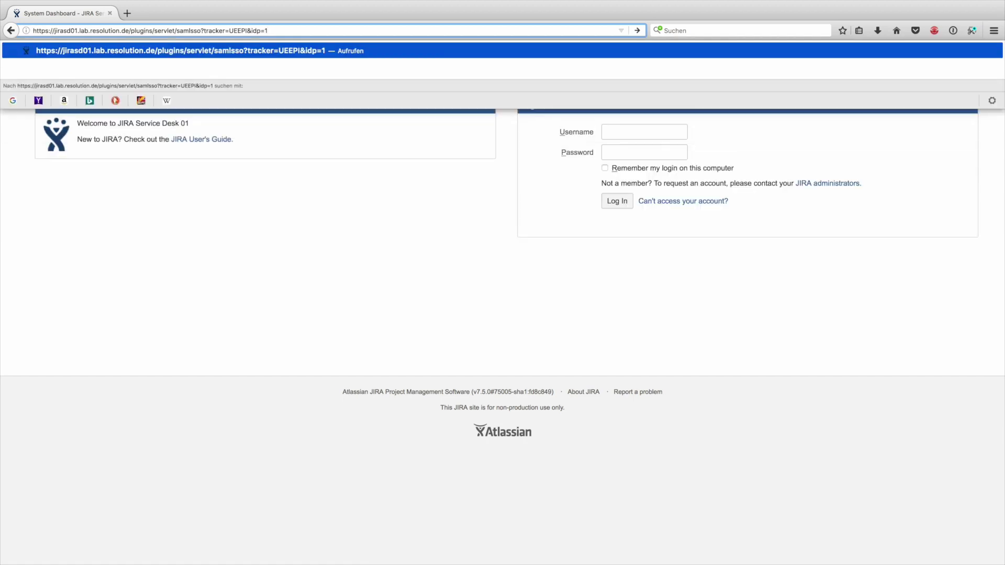
key(Return)
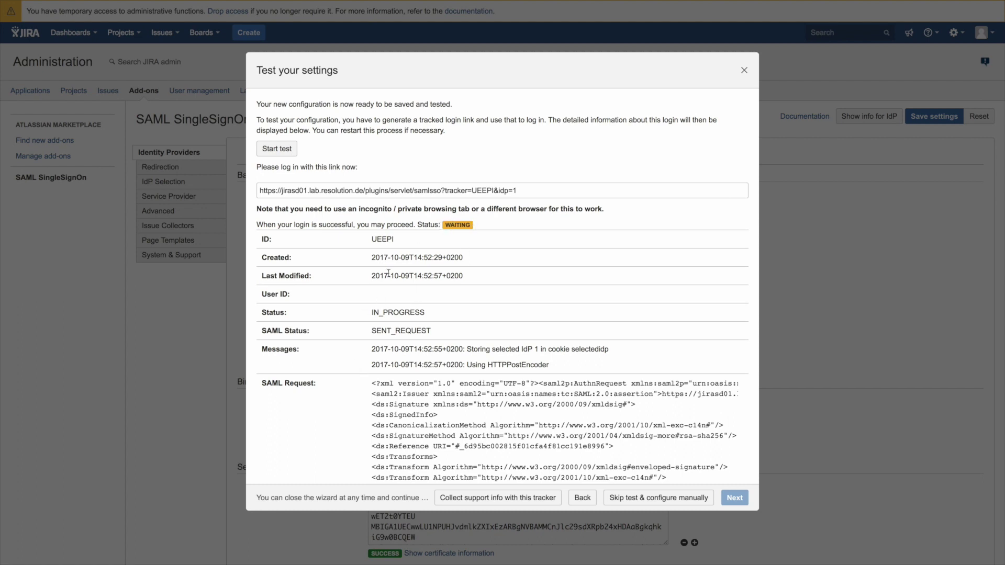
scroll(392, 293, down, 1)
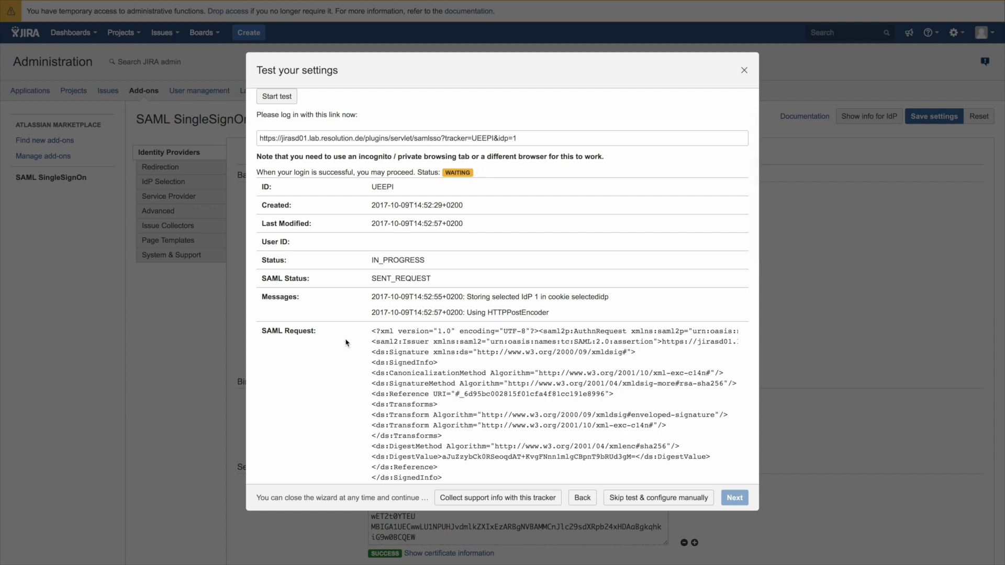
scroll(364, 333, down, 2)
scroll(364, 333, down, 5)
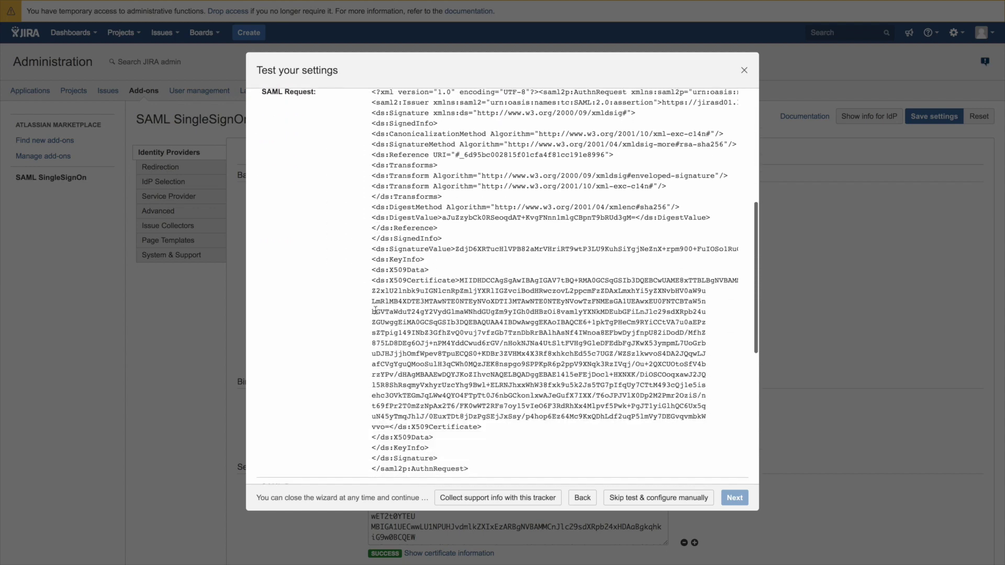
scroll(391, 249, down, 7)
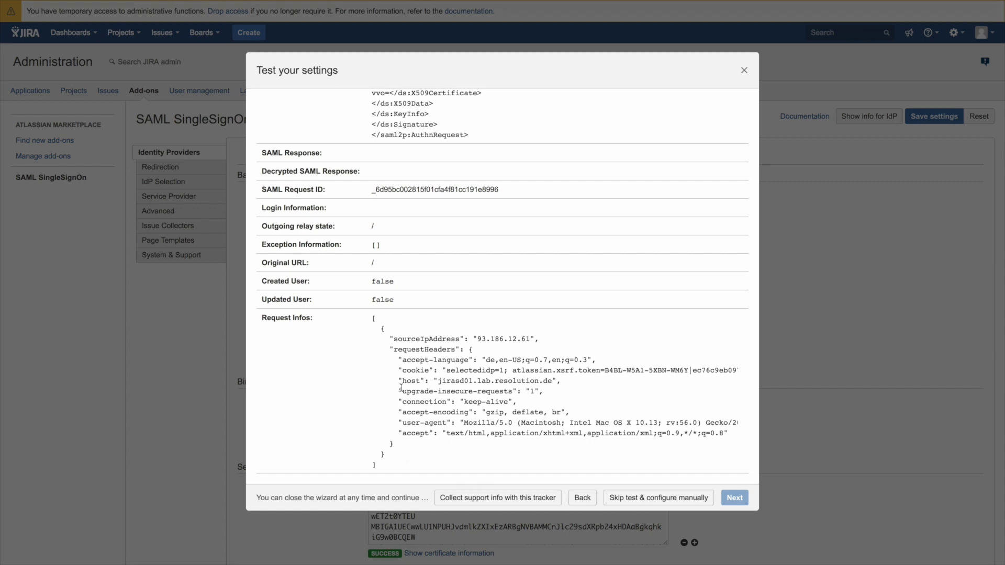
scroll(401, 387, up, 15)
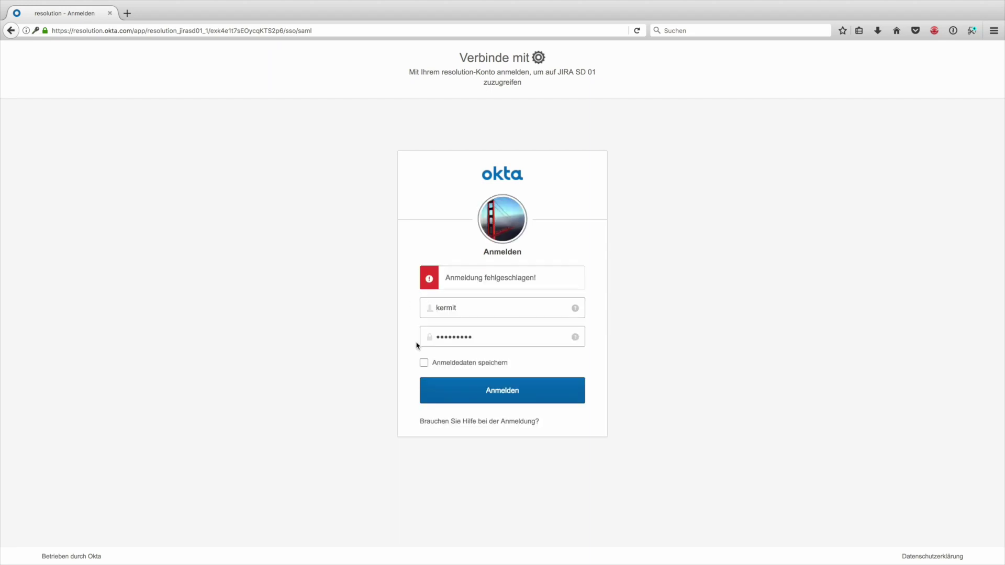
Complete the Okta username as the test user's full e-mail address and sign in
click(480, 305)
text(@muppe)
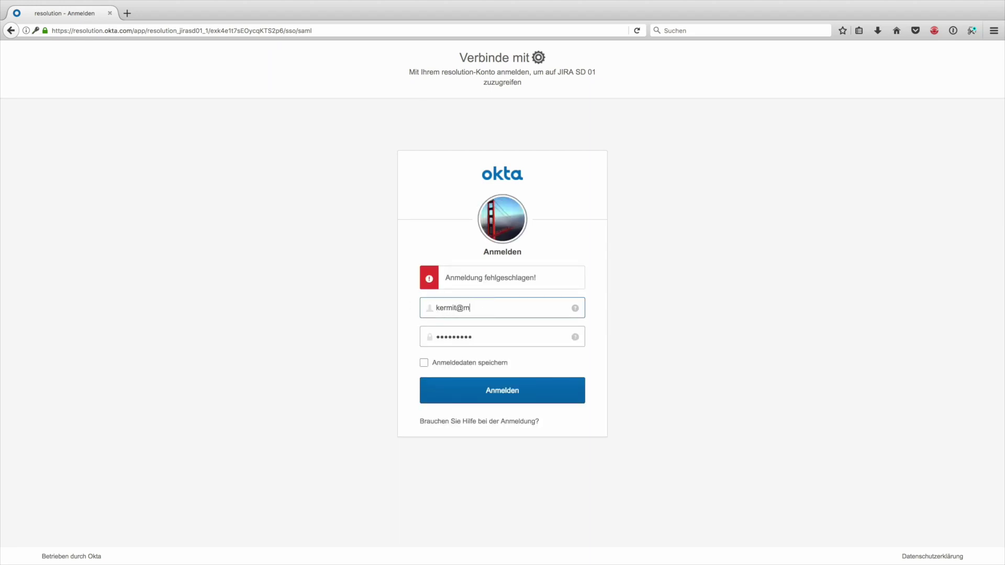
text(ts.com)
click(468, 396)
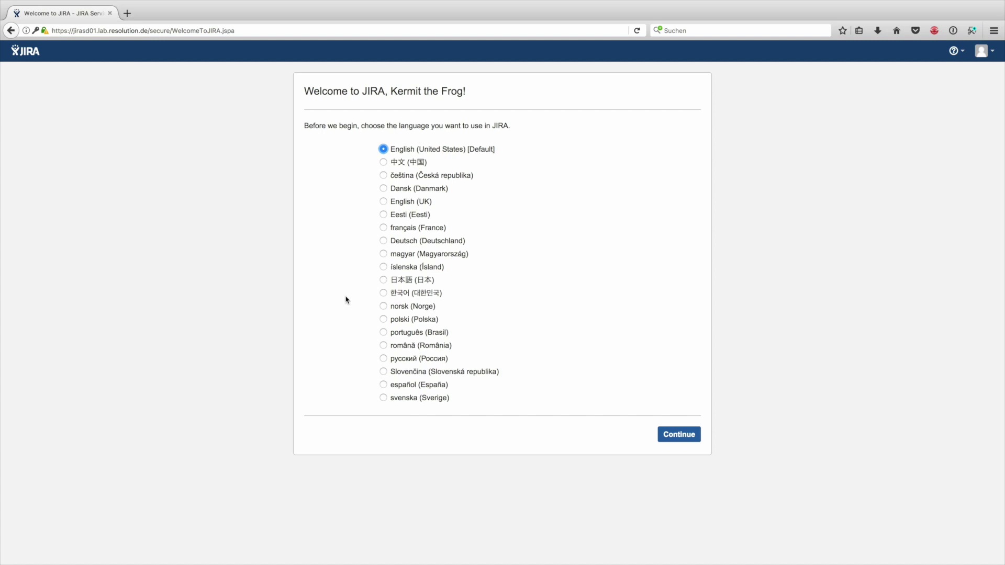
Keep English, skip the avatar, and dismiss the time-zone notice on the new user's first login
click(675, 438)
click(696, 245)
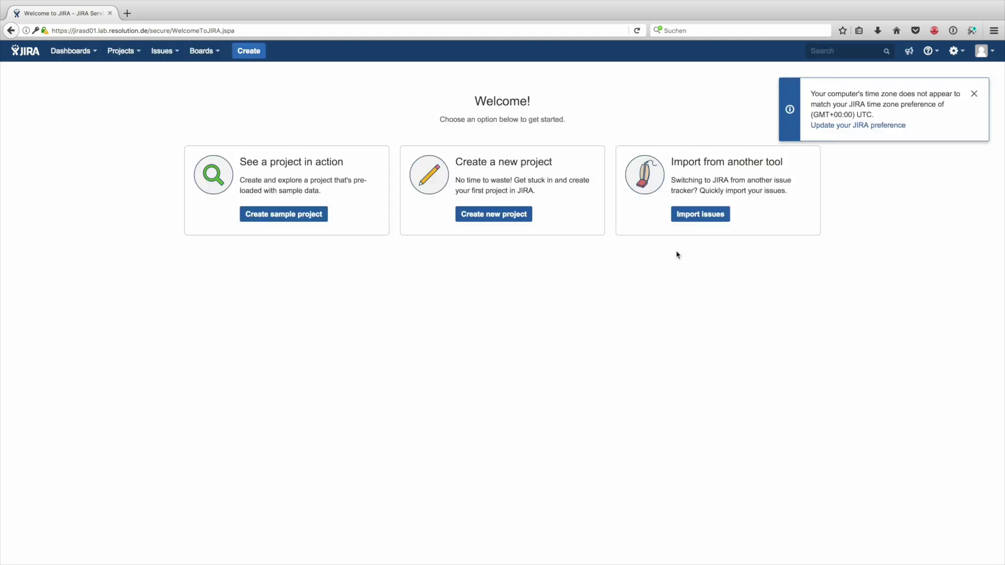
drag(971, 97, 977, 109)
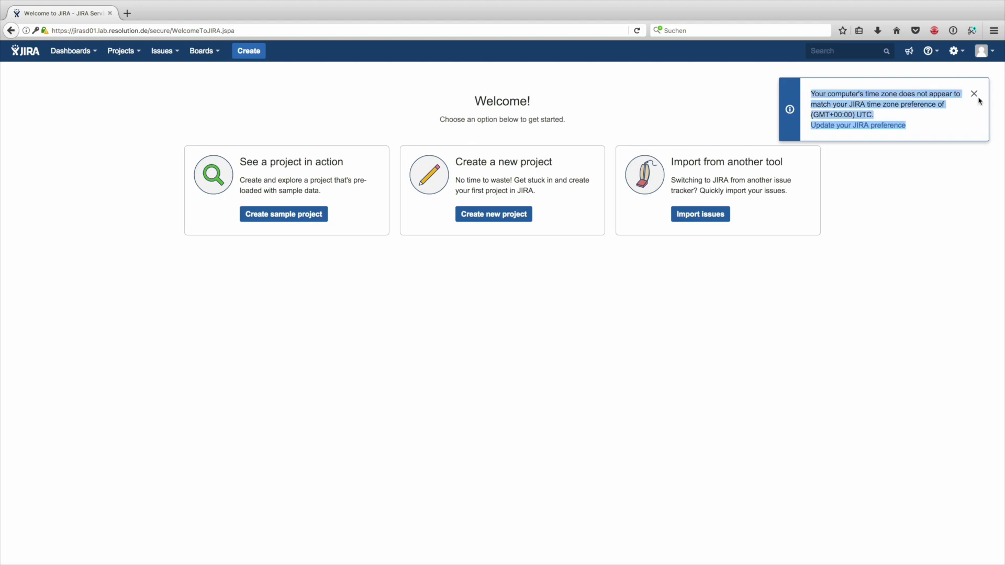
click(974, 94)
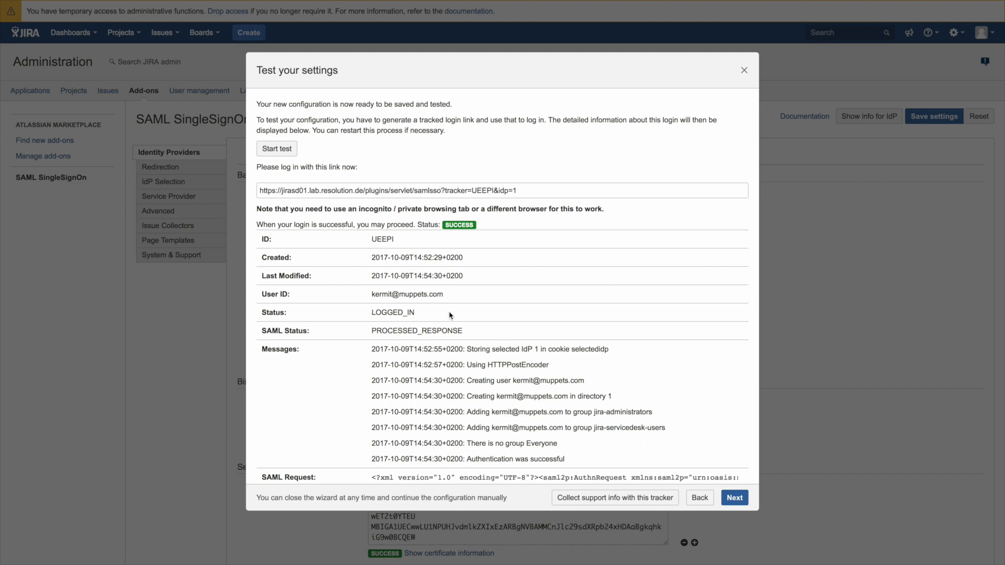
scroll(506, 297, down, 2)
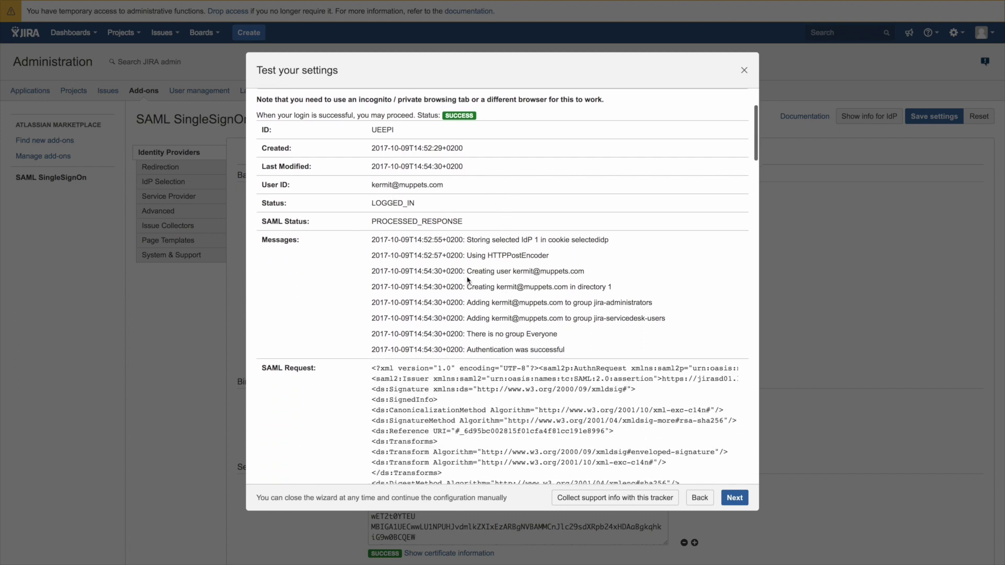
double_click(523, 273)
click(595, 274)
drag(572, 304, 683, 321)
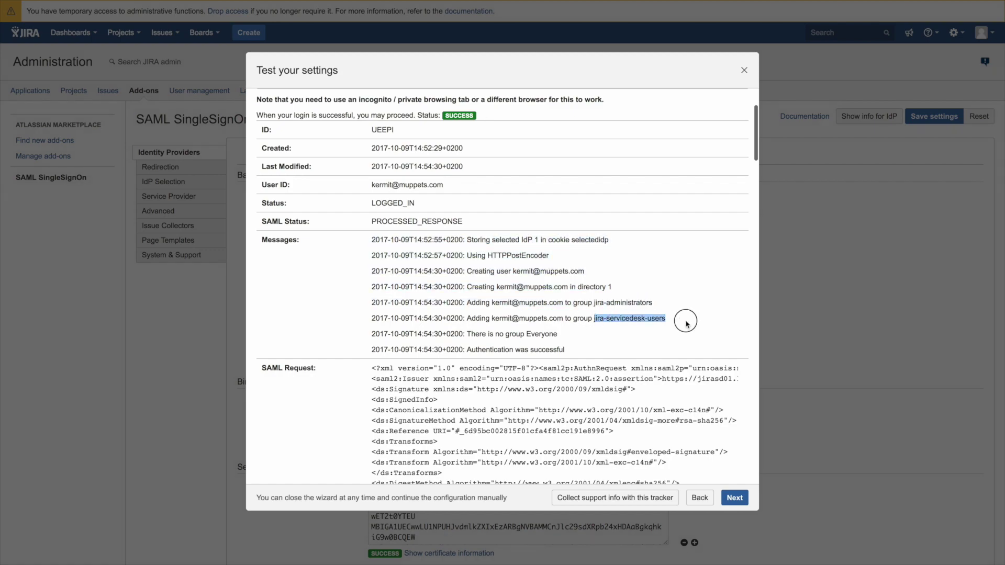
scroll(539, 285, down, 9)
scroll(539, 286, down, 5)
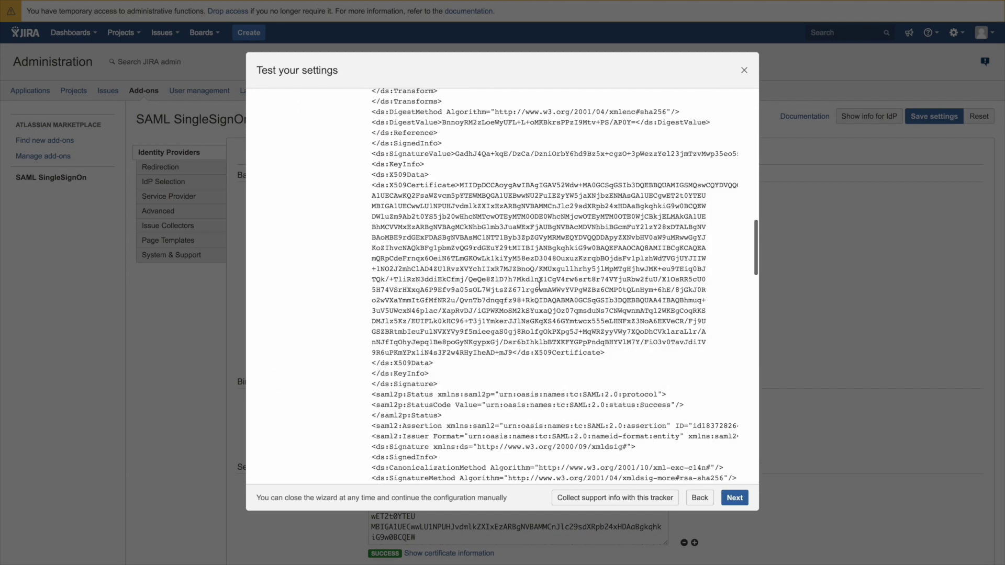
scroll(533, 311, up, 2)
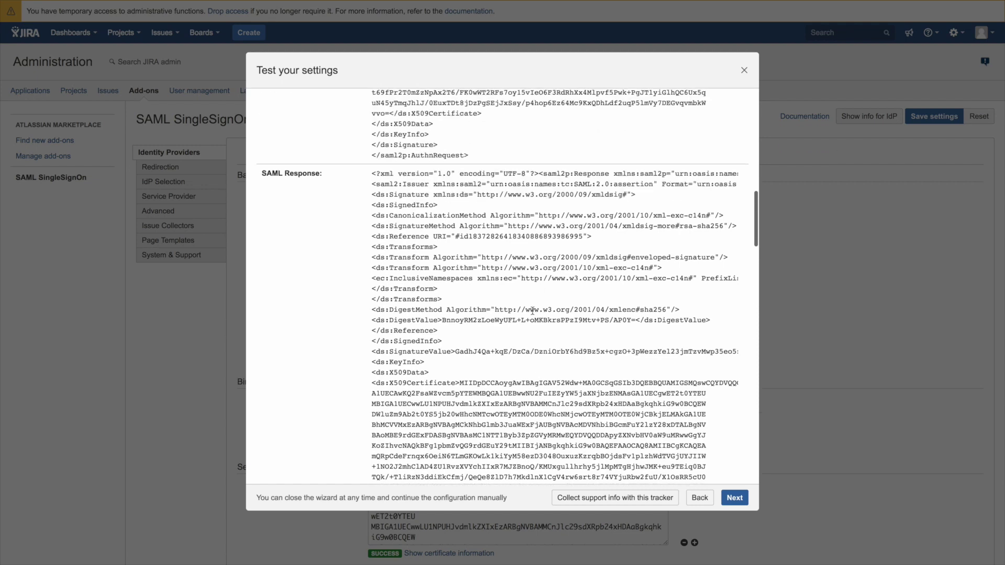
scroll(423, 238, down, 5)
scroll(423, 238, down, 10)
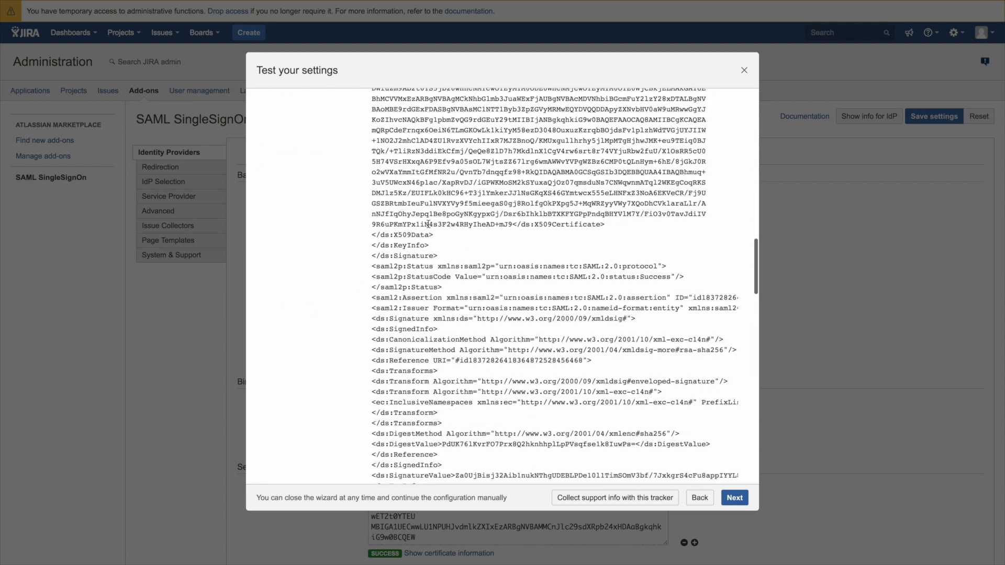
scroll(427, 235, down, 15)
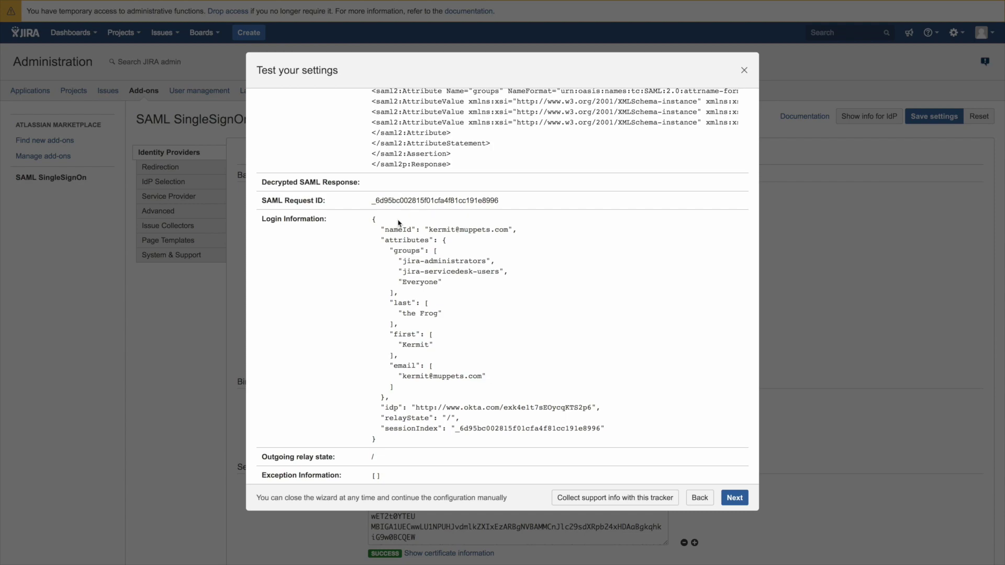
scroll(392, 219, up, 20)
scroll(424, 260, up, 5)
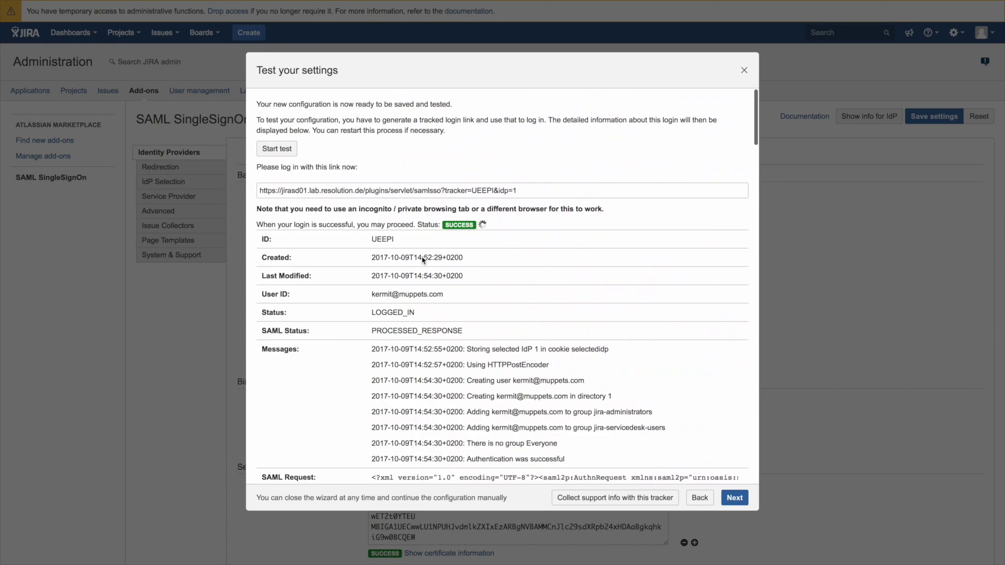
Proceed to the Redirection options step and enable SSO Redirect
click(734, 499)
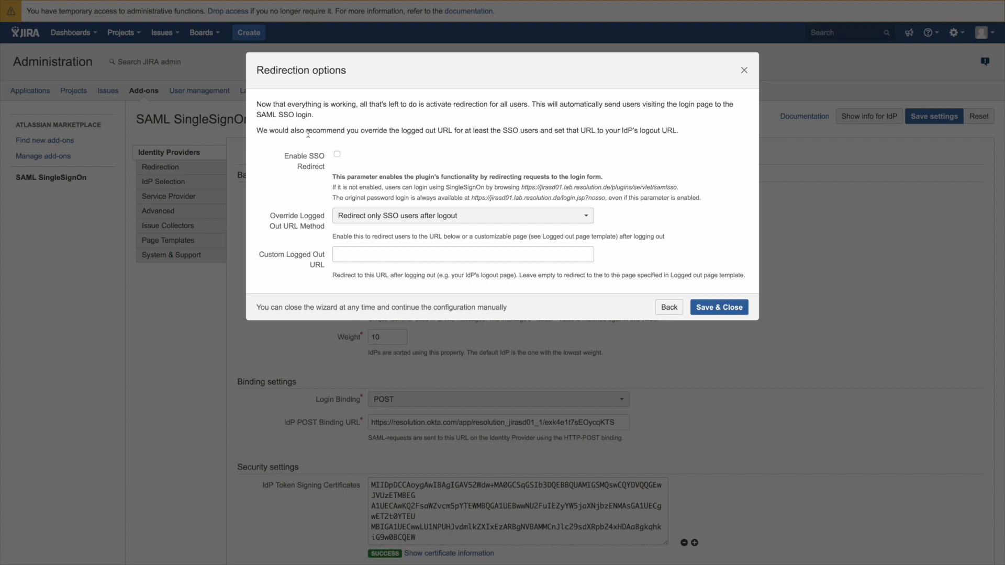
click(337, 155)
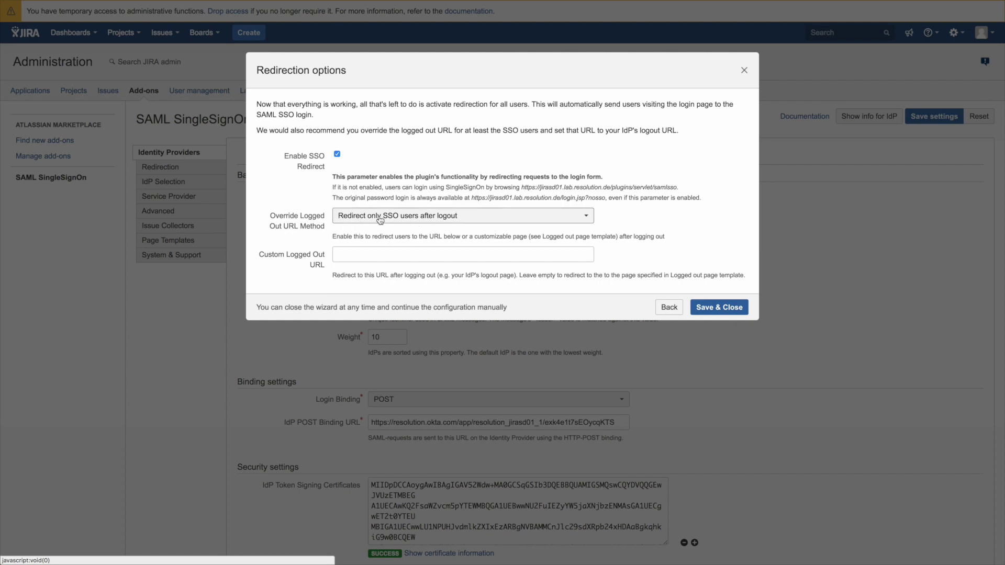
Keep 'Redirect only SSO users after logout' and save the wizard with Save & Close
click(432, 218)
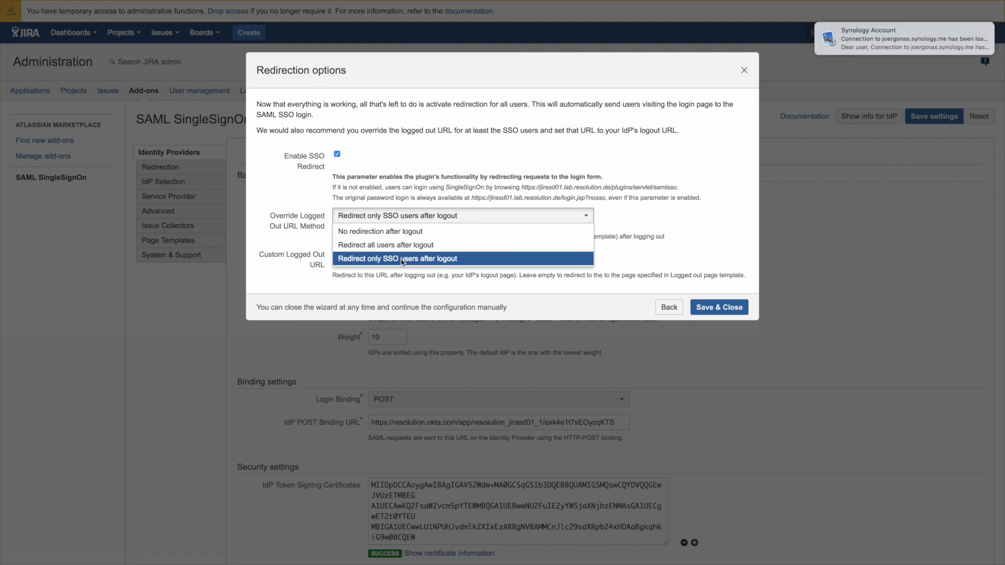
click(404, 259)
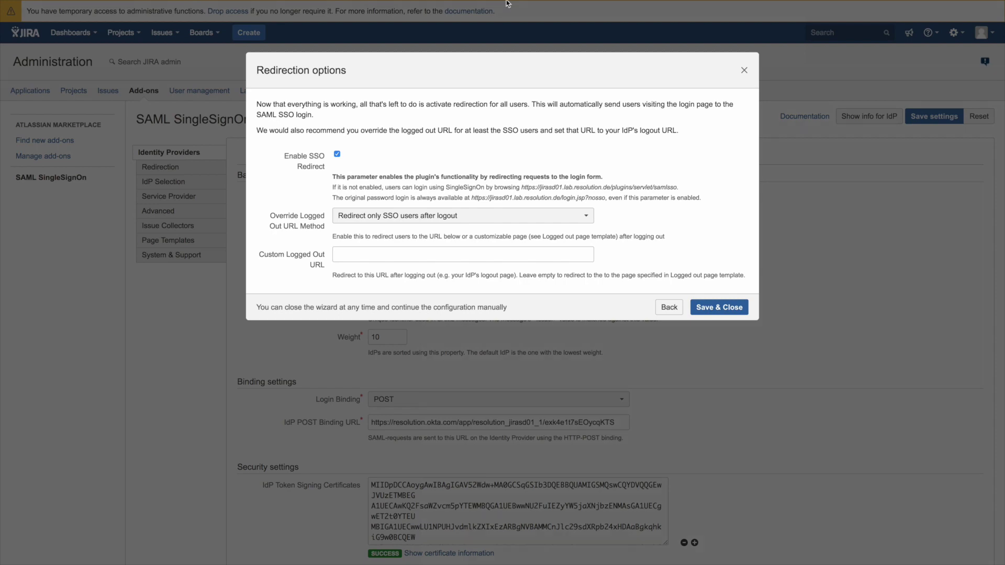
click(718, 307)
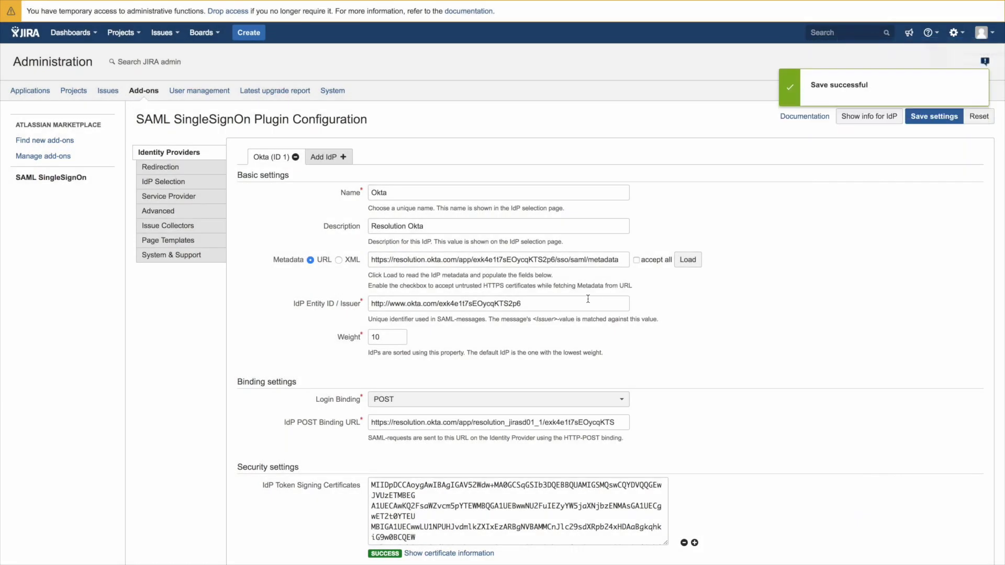